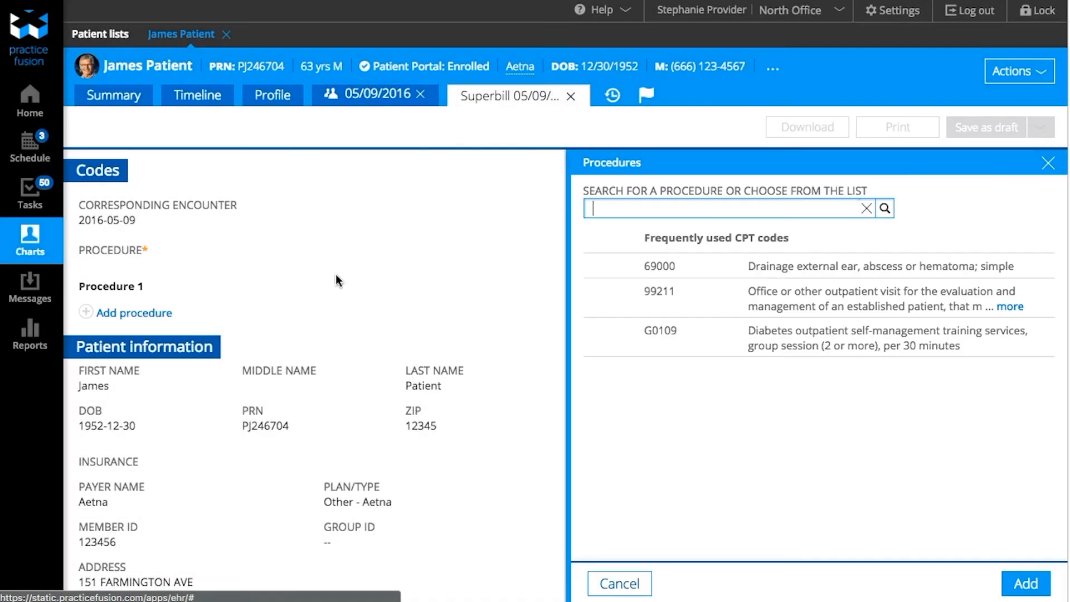
Find procedure codes 99201 and 93000 in the procedure search and add both to the superbill.
{"action": "type", "text": "9920"}
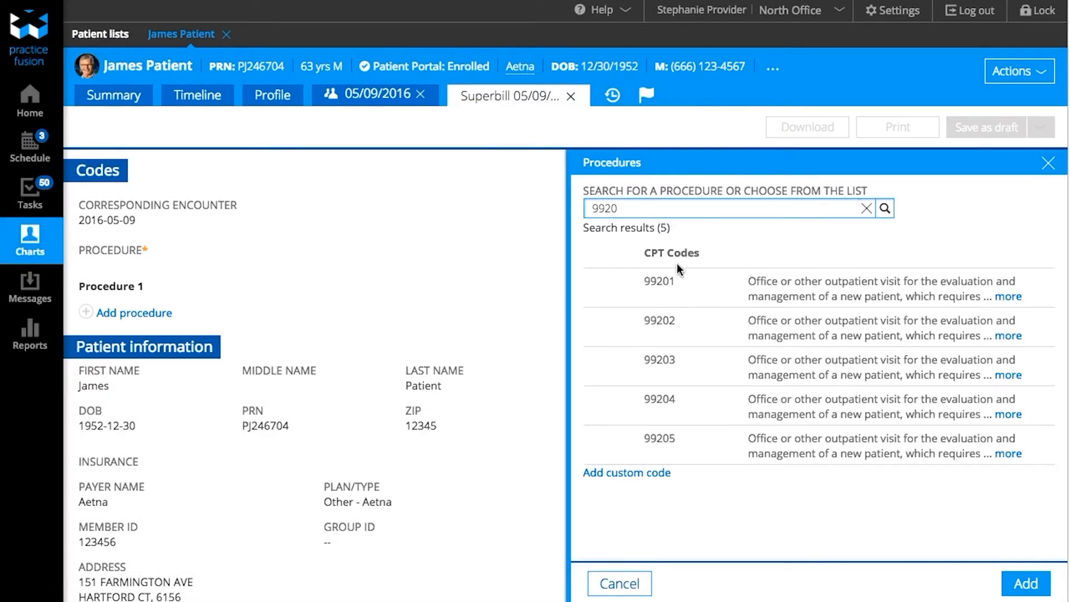
{"action": "left_click", "coordinate": [812, 296]}
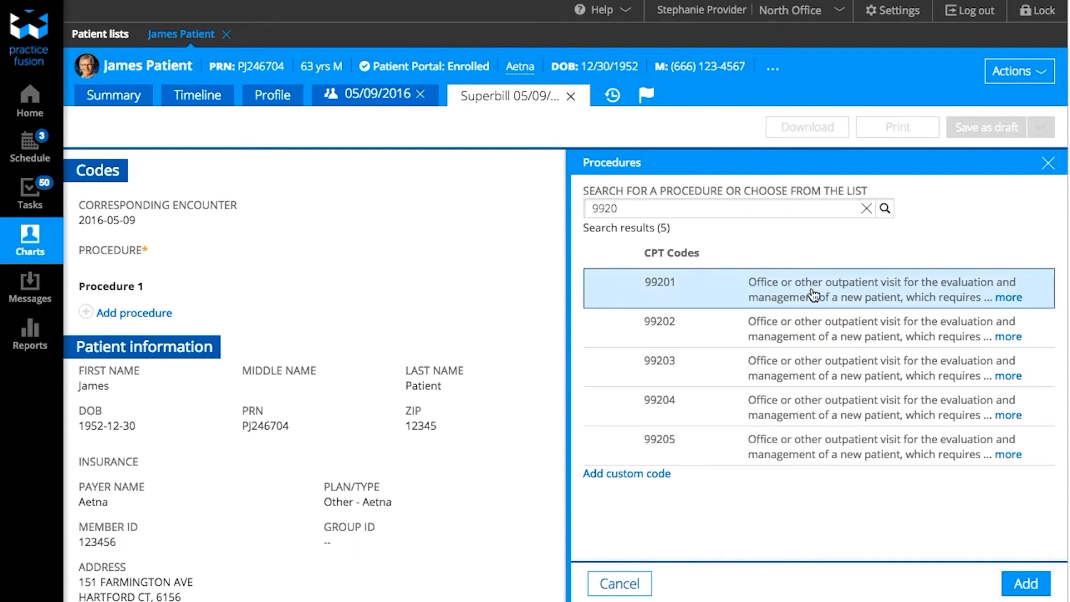
{"action": "left_click", "coordinate": [640, 206]}
{"action": "double_click", "coordinate": [640, 206]}
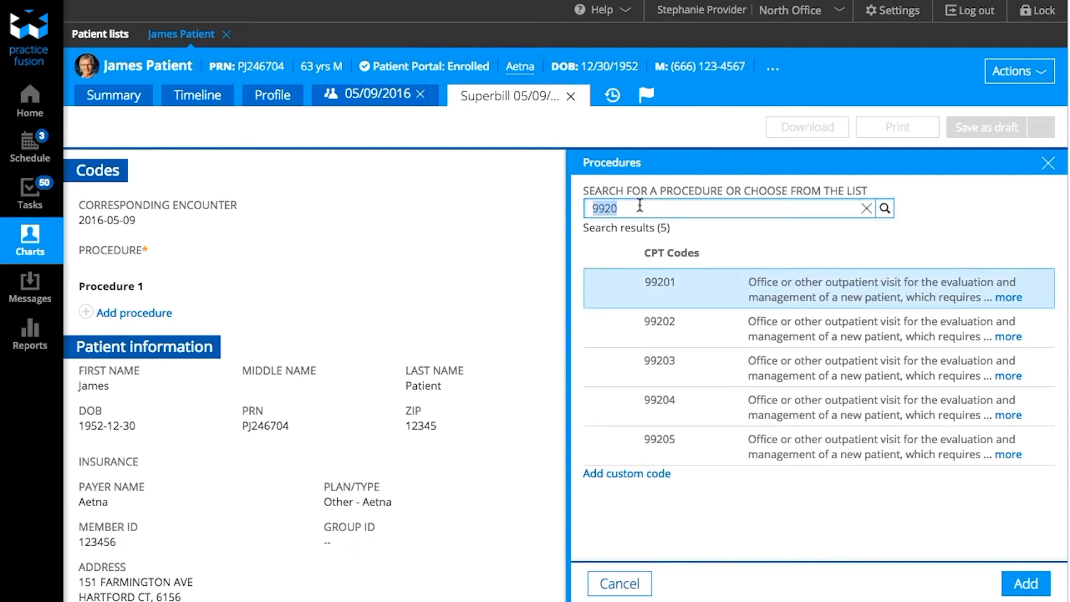
{"action": "type", "text": "930"}
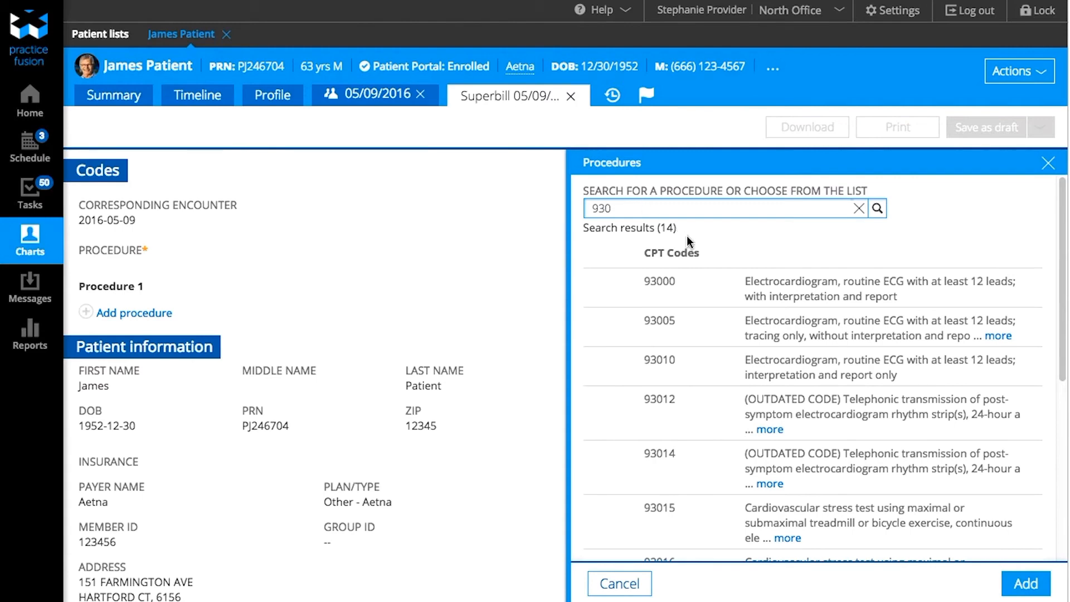
{"action": "left_click", "coordinate": [762, 305]}
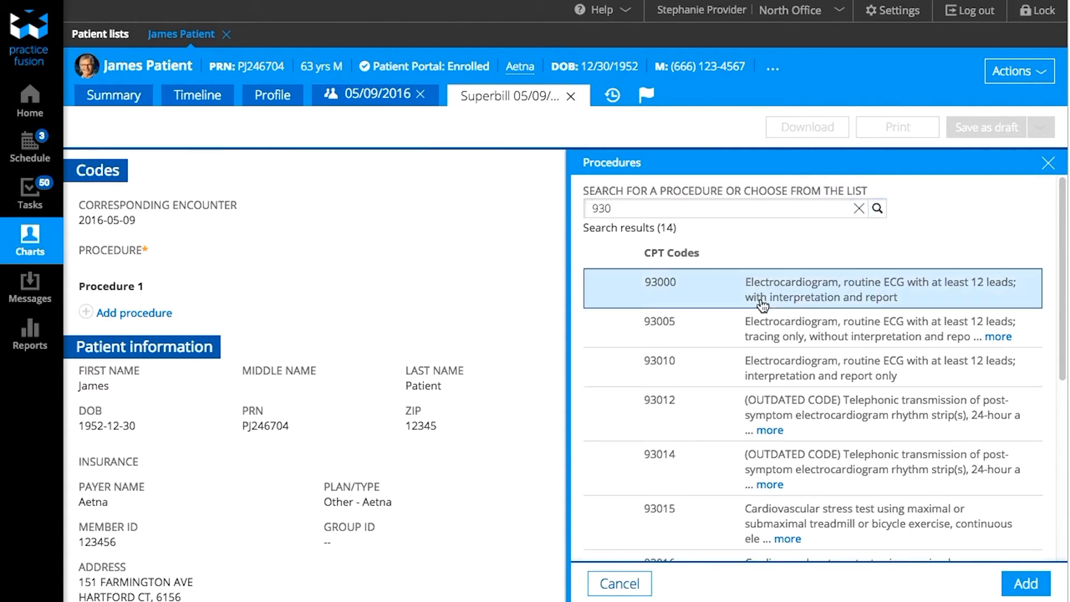
{"action": "left_click", "coordinate": [1027, 585]}
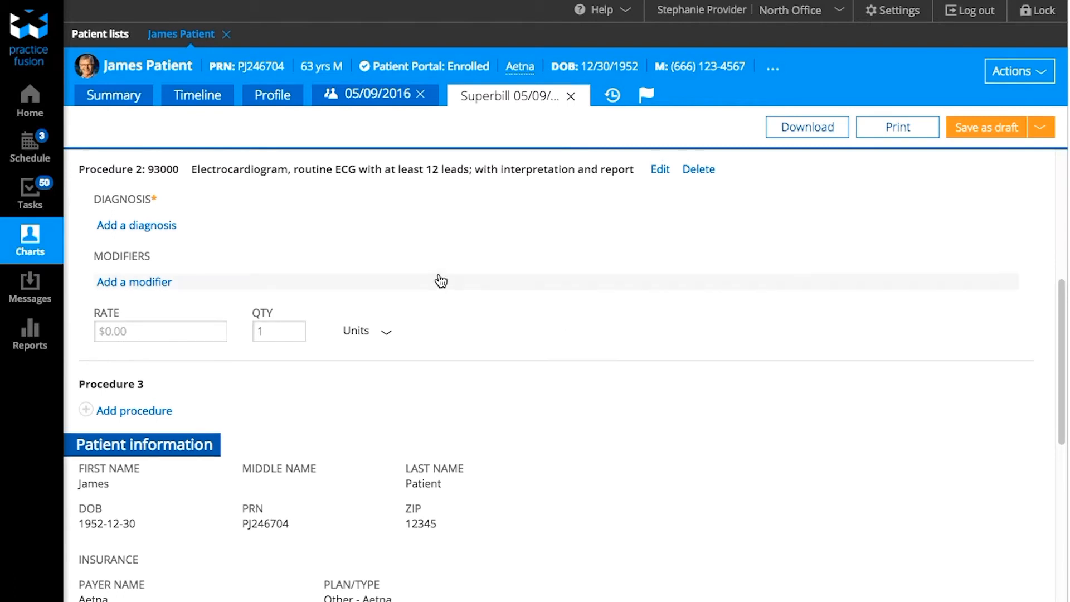
Change procedure 2 to G0109, diabetes outpatient self-management training, and delete that procedure from the superbill.
{"action": "scroll", "coordinate": [437, 279], "scroll_direction": "up", "scroll_amount": 5}
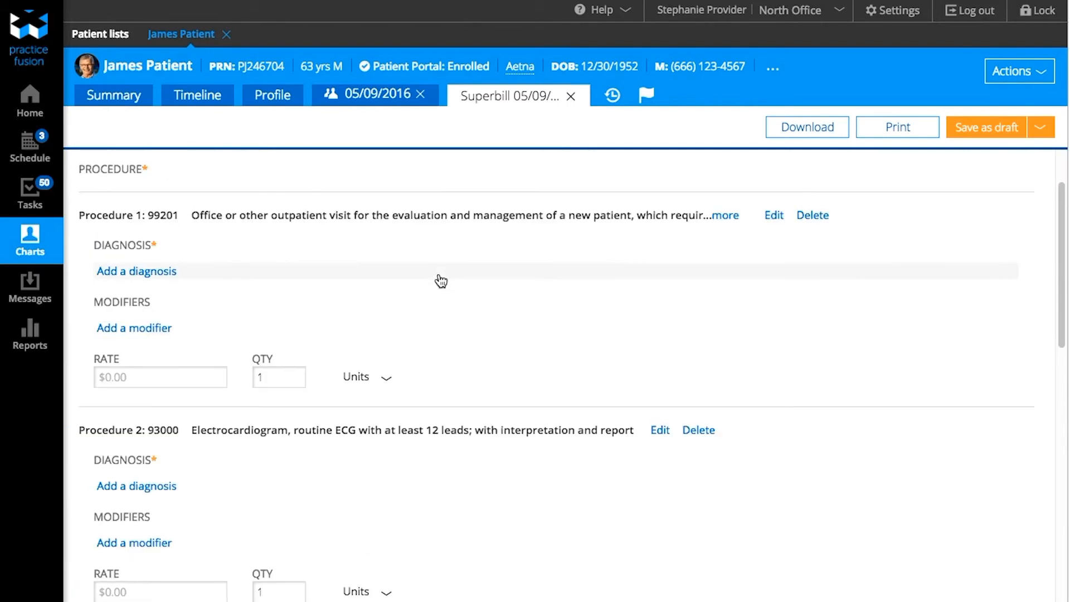
{"action": "left_click", "coordinate": [661, 430]}
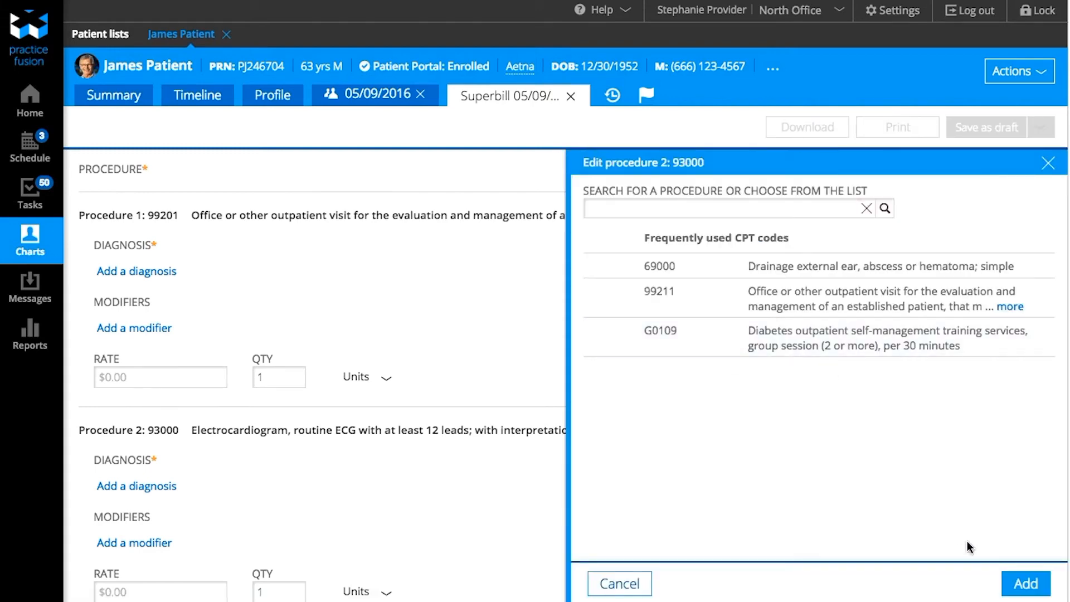
{"action": "left_click", "coordinate": [848, 353]}
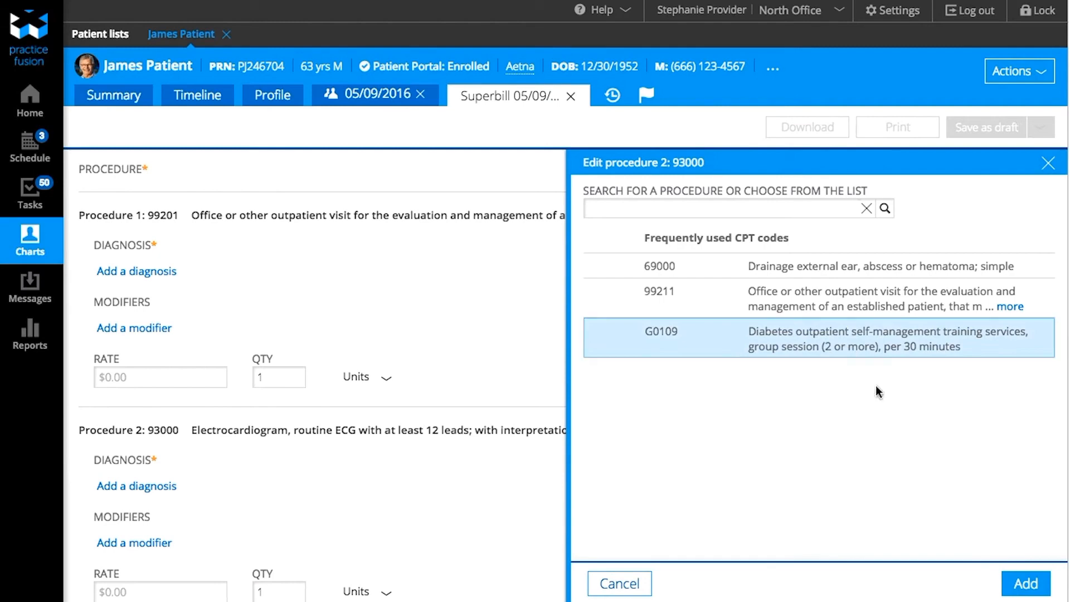
{"action": "left_click", "coordinate": [1025, 584]}
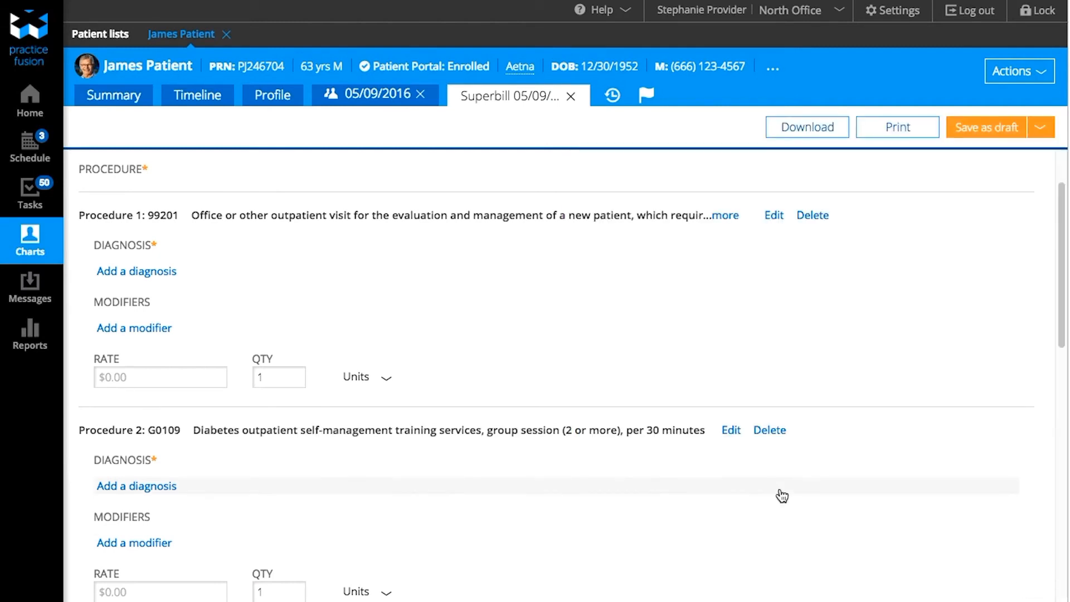
{"action": "left_click", "coordinate": [770, 430]}
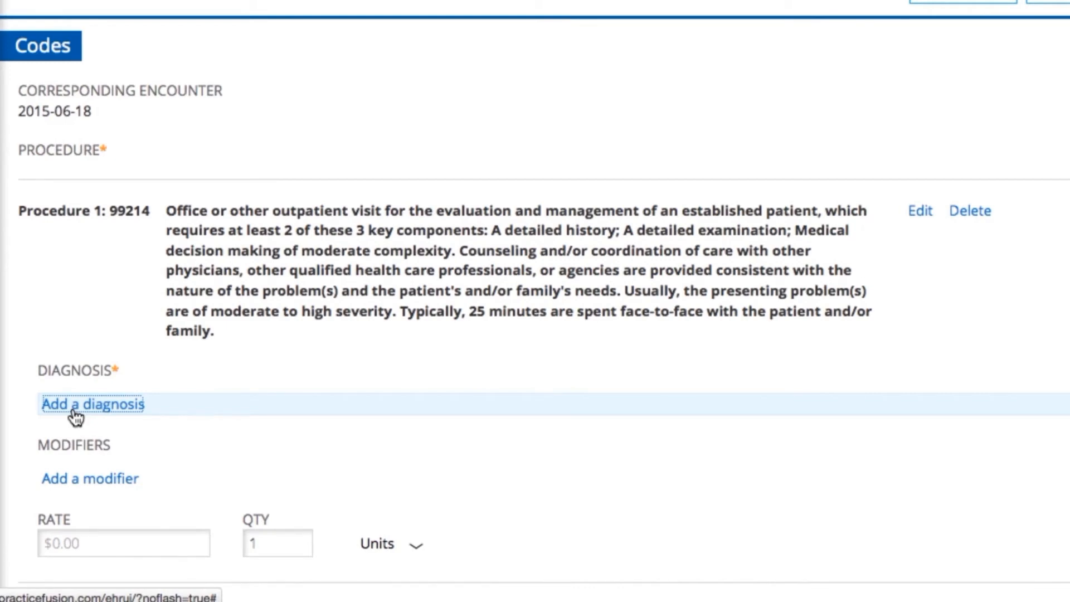
Add diagnoses to procedure 99214 by searching for ICD-9 codes 311 (depressive disorder) and V72.7.
{"action": "left_click", "coordinate": [6, 403]}
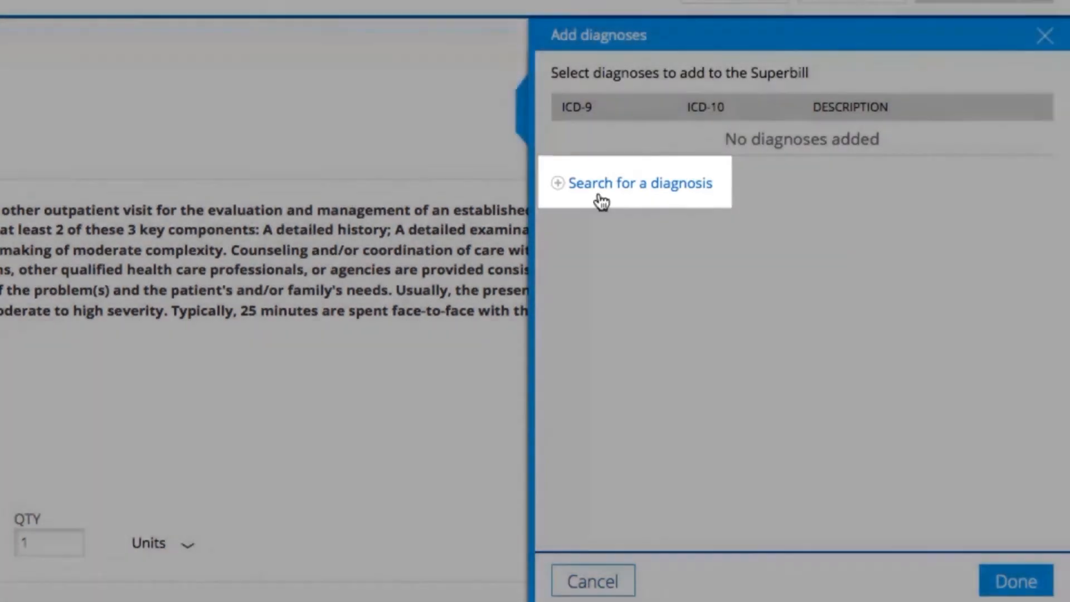
{"action": "left_click", "coordinate": [598, 187]}
{"action": "left_click", "coordinate": [628, 202]}
{"action": "type", "text": "311"}
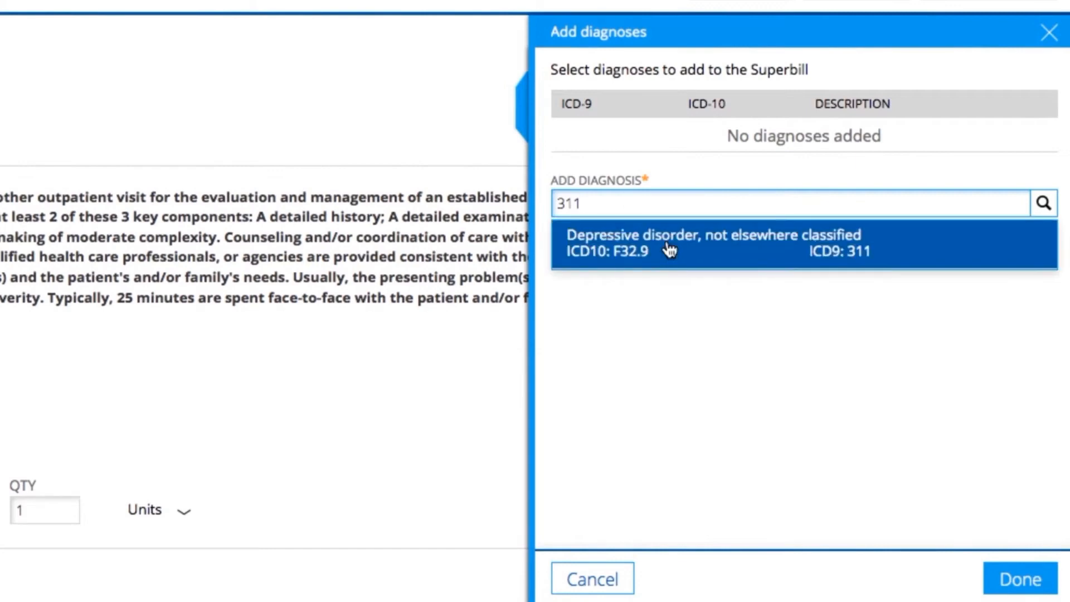
{"action": "left_click", "coordinate": [669, 248]}
{"action": "type", "text": "V72"}
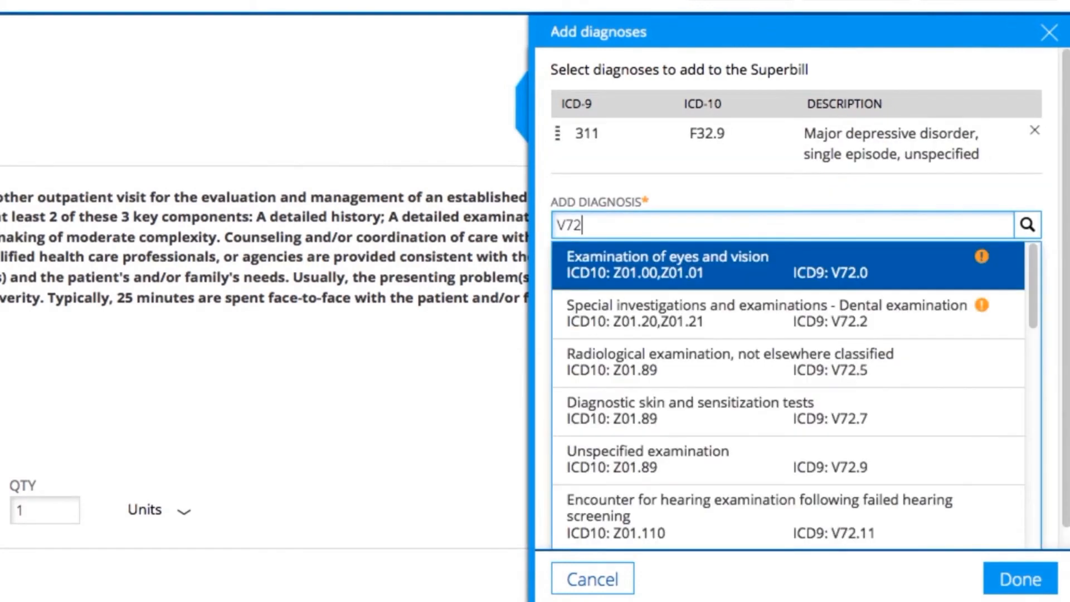
{"action": "type", "text": ".7"}
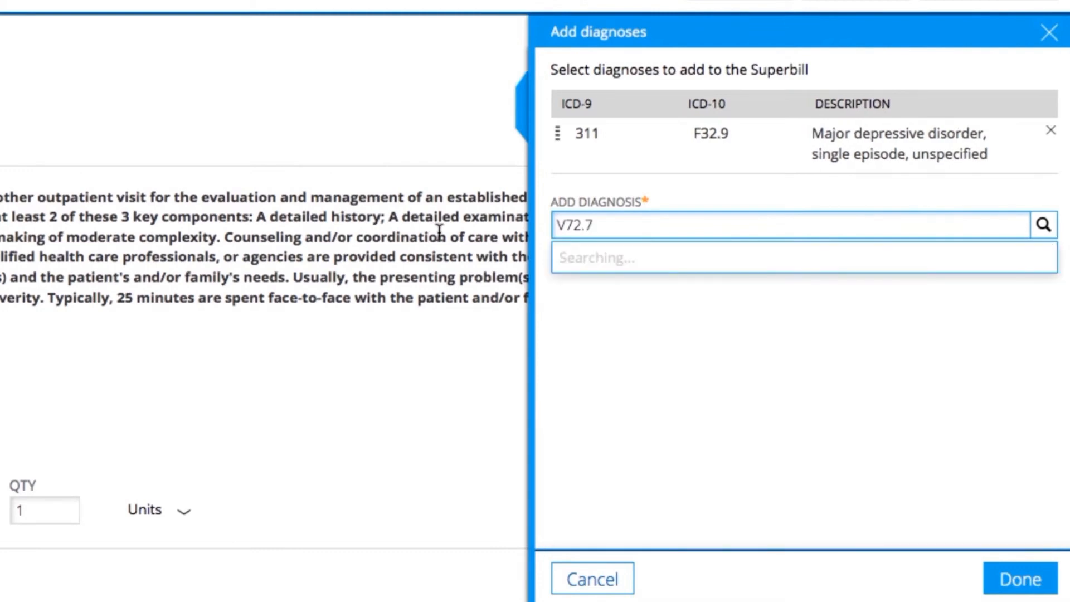
{"action": "left_click", "coordinate": [691, 279]}
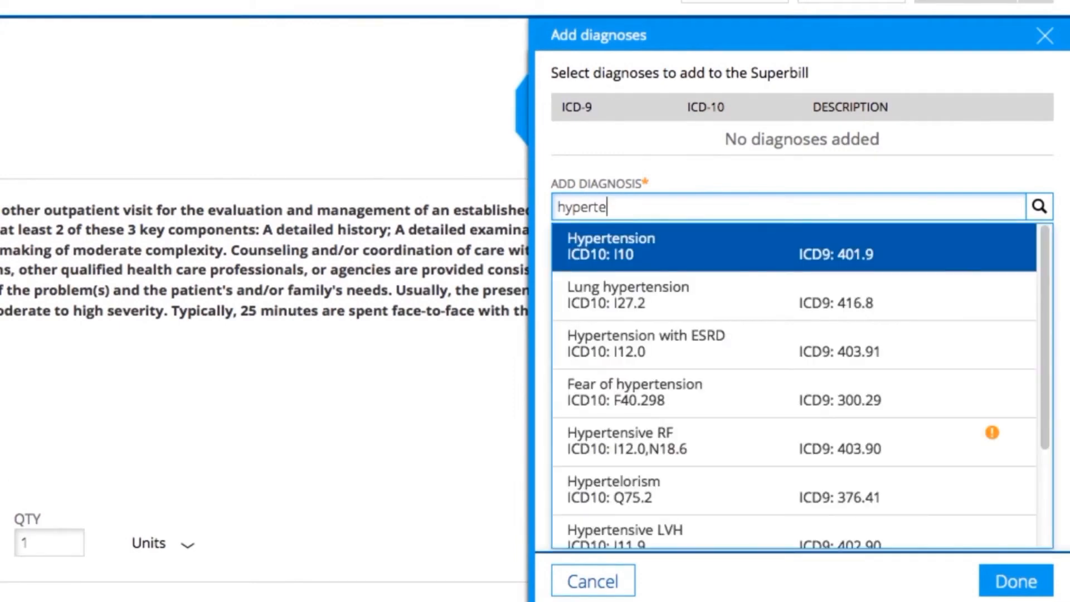
Add Hypertension (I10) and Infection of external ear, refined by bilateral laterality to Other infective otitis externa, bilateral.
{"action": "left_click", "coordinate": [620, 254]}
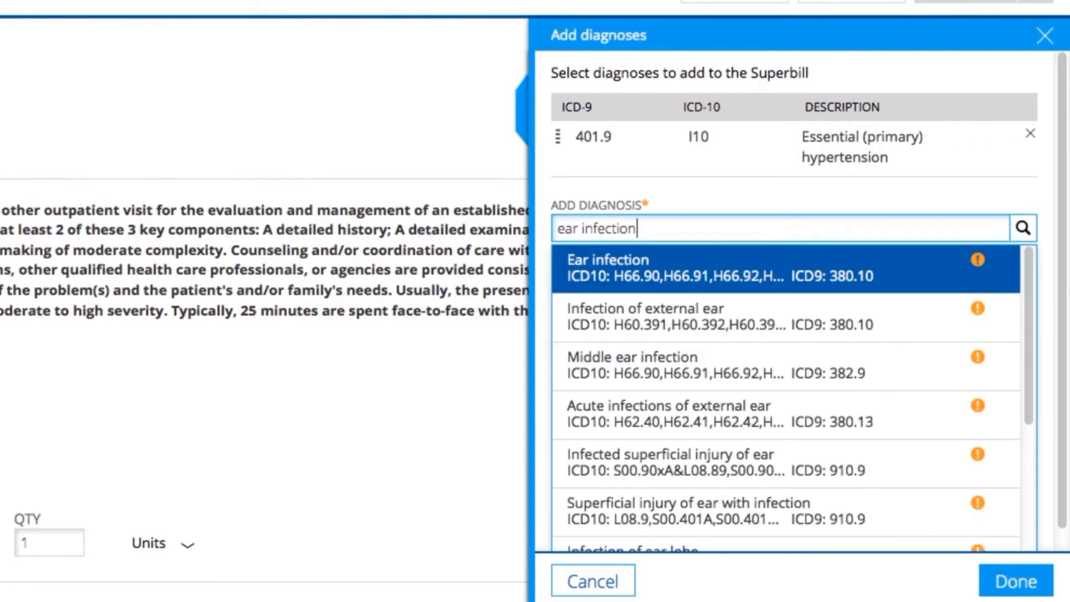
{"action": "left_click", "coordinate": [638, 318]}
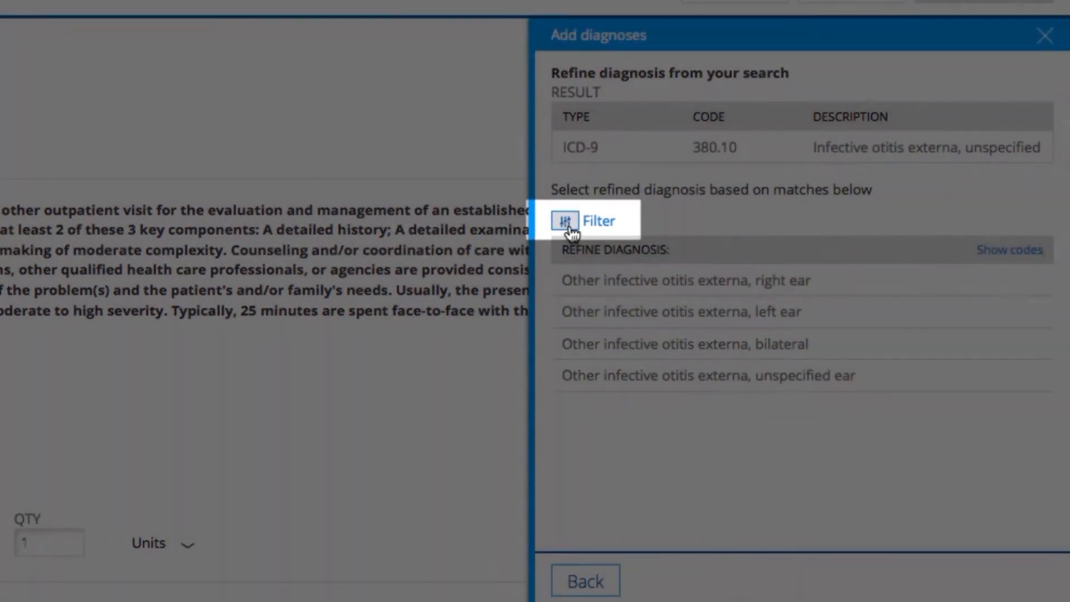
{"action": "left_click", "coordinate": [566, 224]}
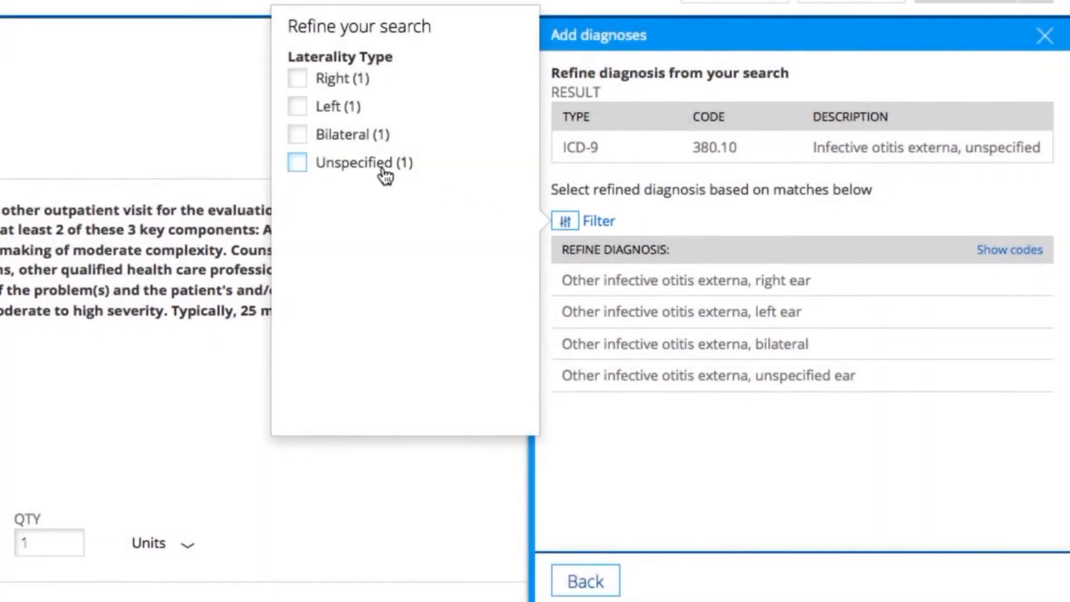
{"action": "left_click", "coordinate": [351, 135]}
{"action": "left_click", "coordinate": [613, 276]}
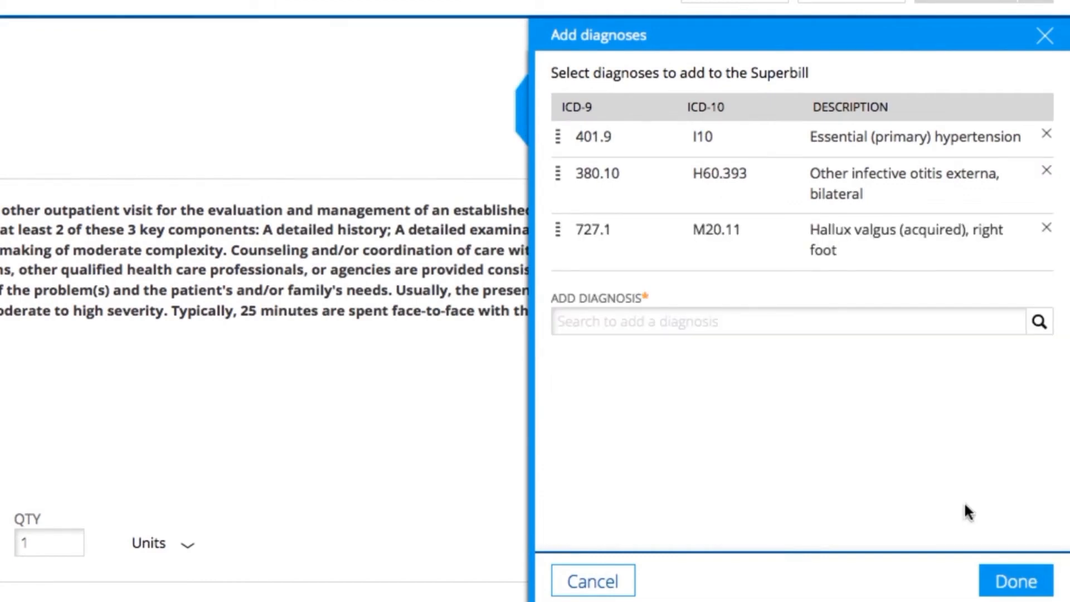
Move Hallux valgus above the bilateral otitis externa diagnosis and add Essential (primary) hypertension from the patient's chronic active chart diagnoses.
{"action": "left_click_drag", "start_coordinate": [558, 230], "coordinate": [557, 164]}
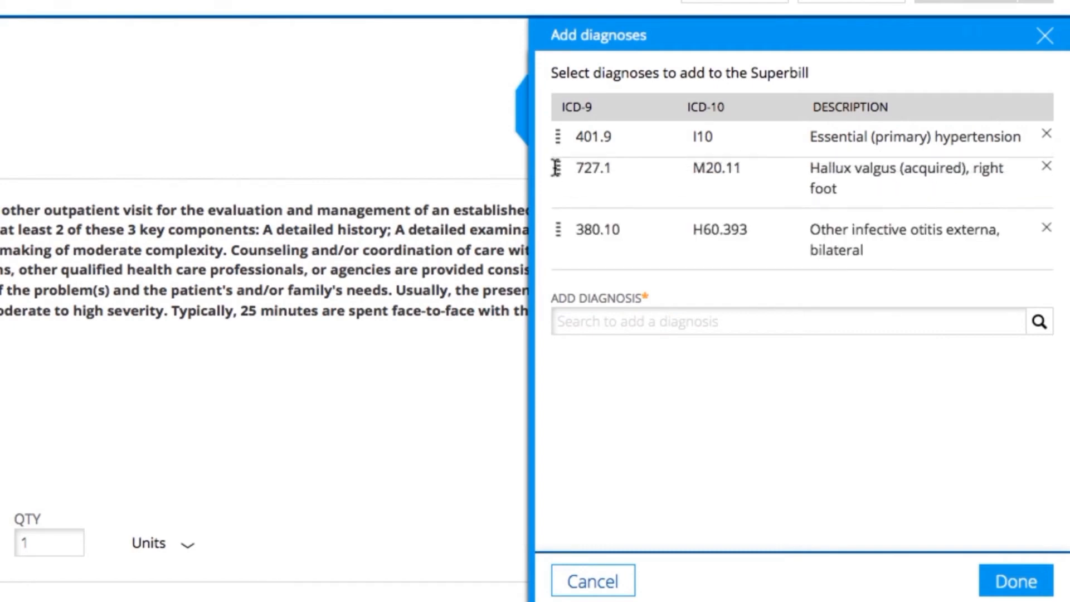
{"action": "left_click", "coordinate": [523, 133]}
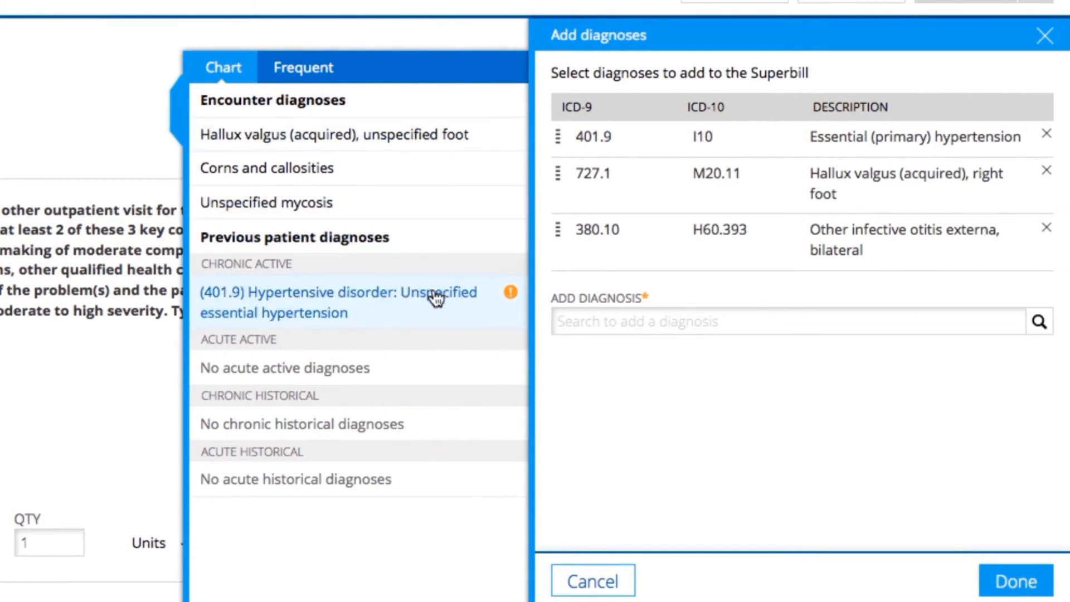
{"action": "left_click", "coordinate": [360, 295]}
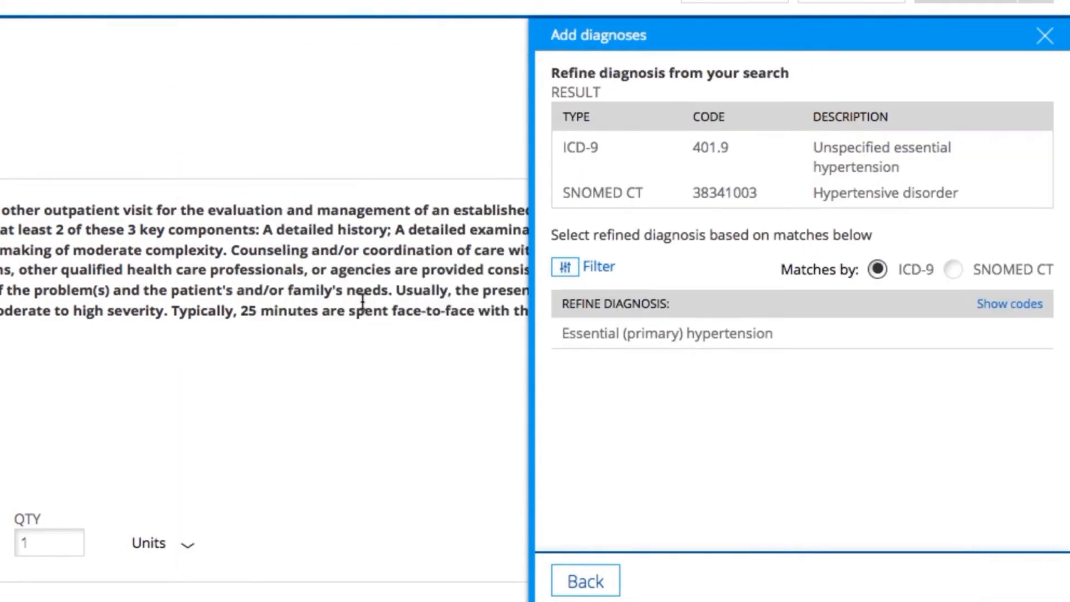
{"action": "left_click", "coordinate": [811, 337]}
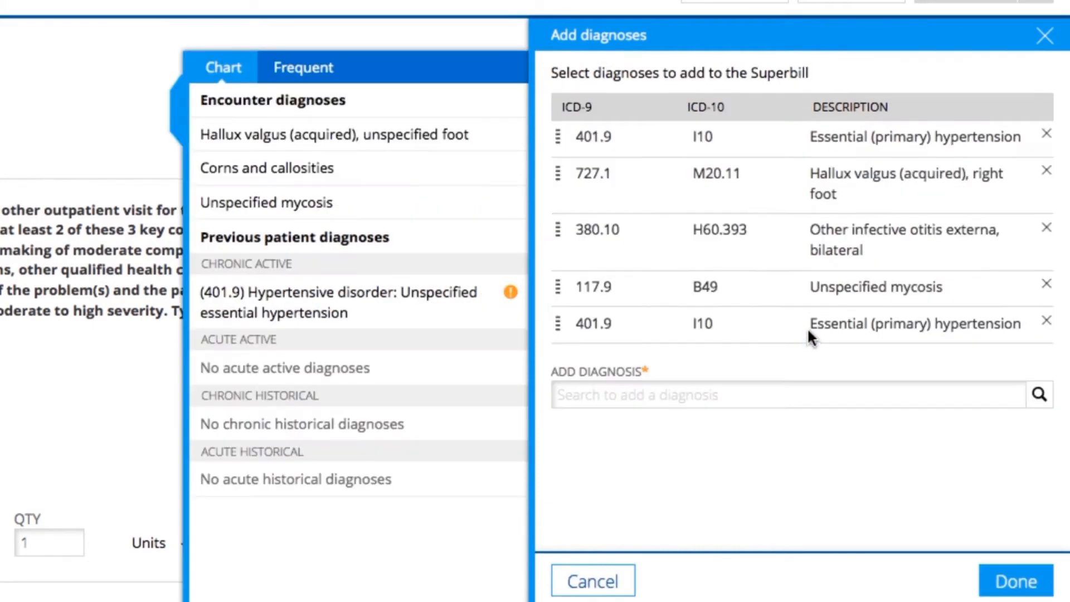
Delete the first Essential (primary) hypertension entry and the unspecified femur fracture diagnosis under procedure 99201.
{"action": "left_click", "coordinate": [1046, 134]}
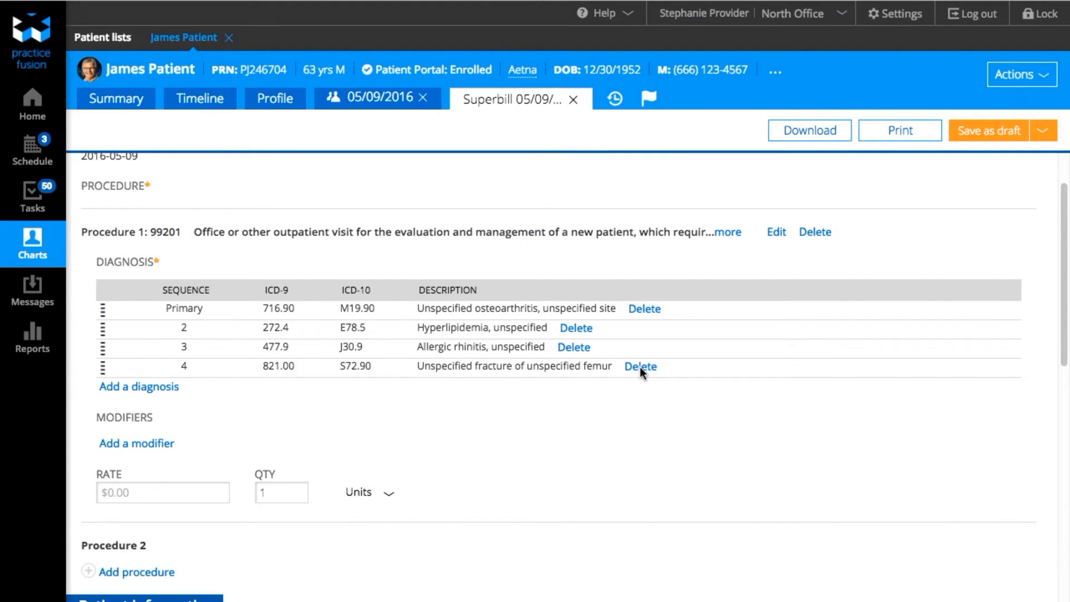
{"action": "left_click", "coordinate": [640, 366]}
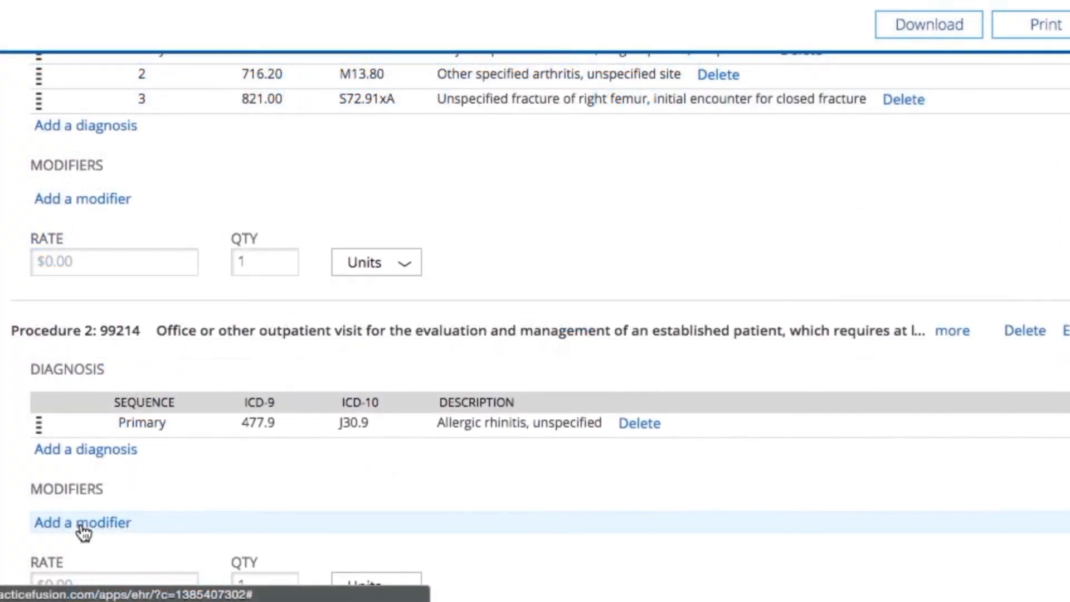
Add modifier 52, Reduced Services, to procedure 2 (99214) and enter 1 as its rate.
{"action": "left_click", "coordinate": [88, 525]}
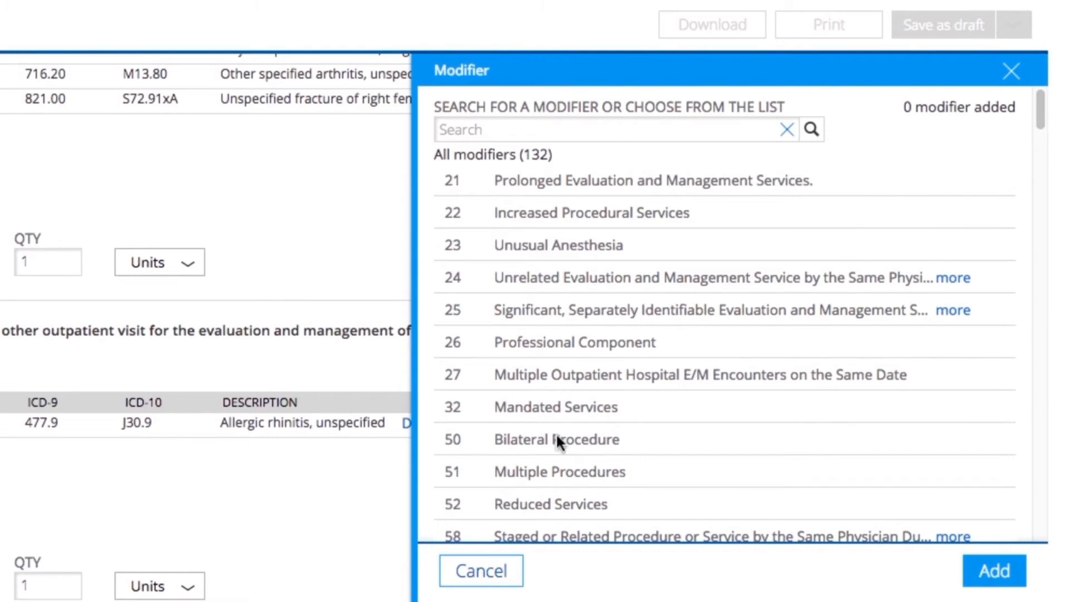
{"action": "left_click", "coordinate": [554, 501]}
{"action": "left_click", "coordinate": [980, 571]}
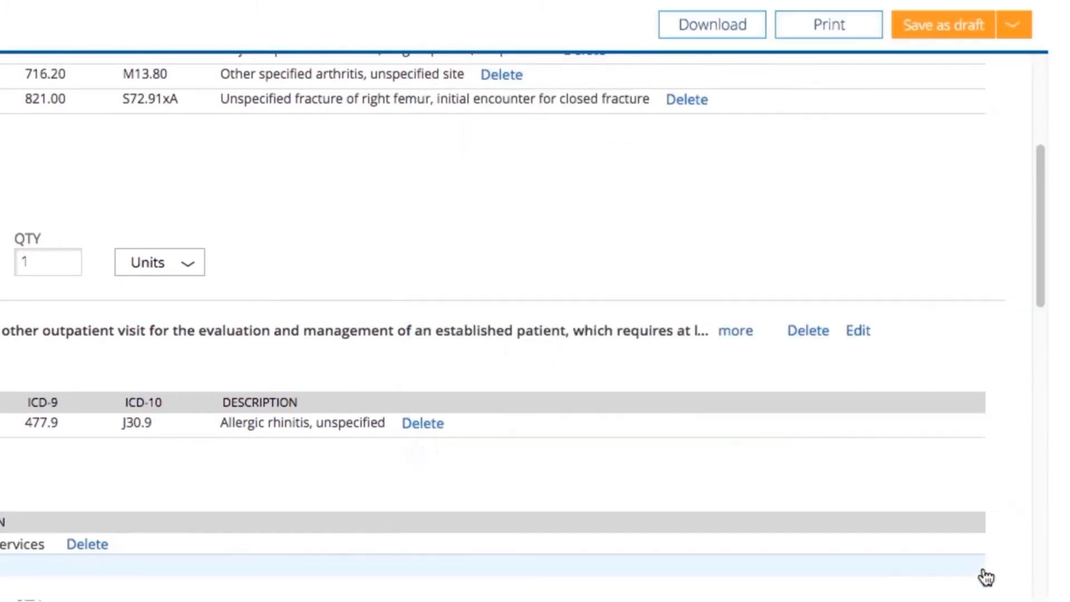
{"action": "scroll", "coordinate": [611, 508], "scroll_direction": "down", "scroll_amount": 1}
{"action": "left_click", "coordinate": [89, 513]}
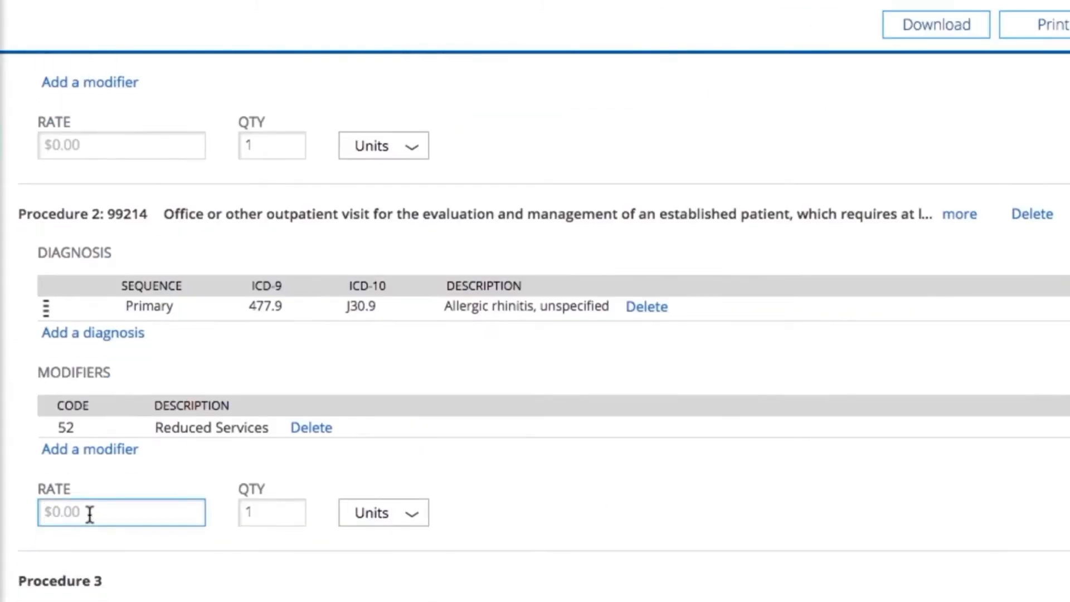
{"action": "type", "text": "1"}
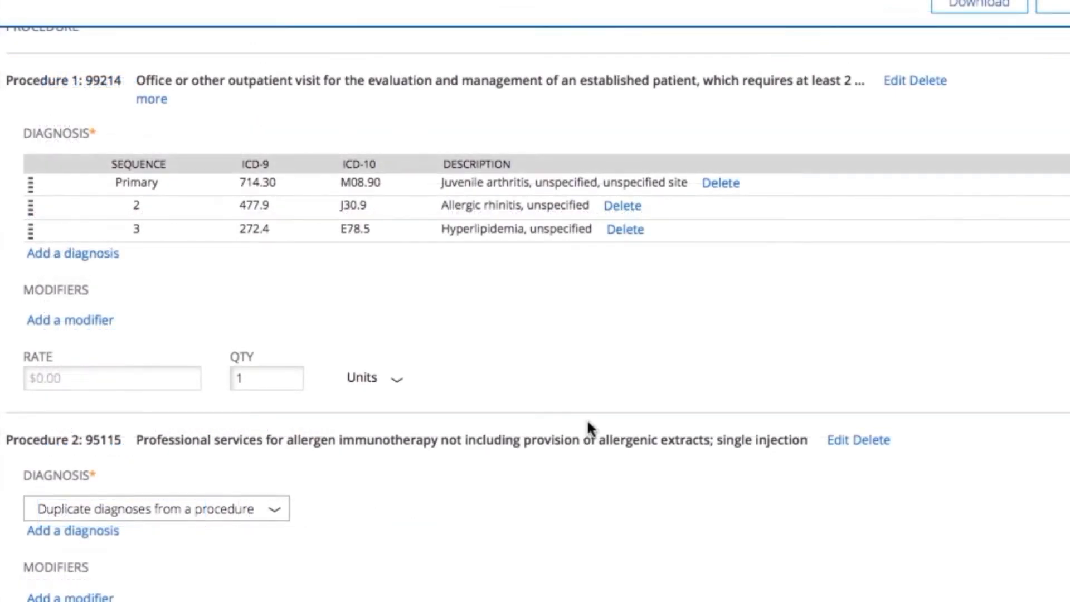
Duplicate the diagnoses from procedure 99214 to procedure 2 (95115).
{"action": "scroll", "coordinate": [587, 419], "scroll_direction": "down", "scroll_amount": 3}
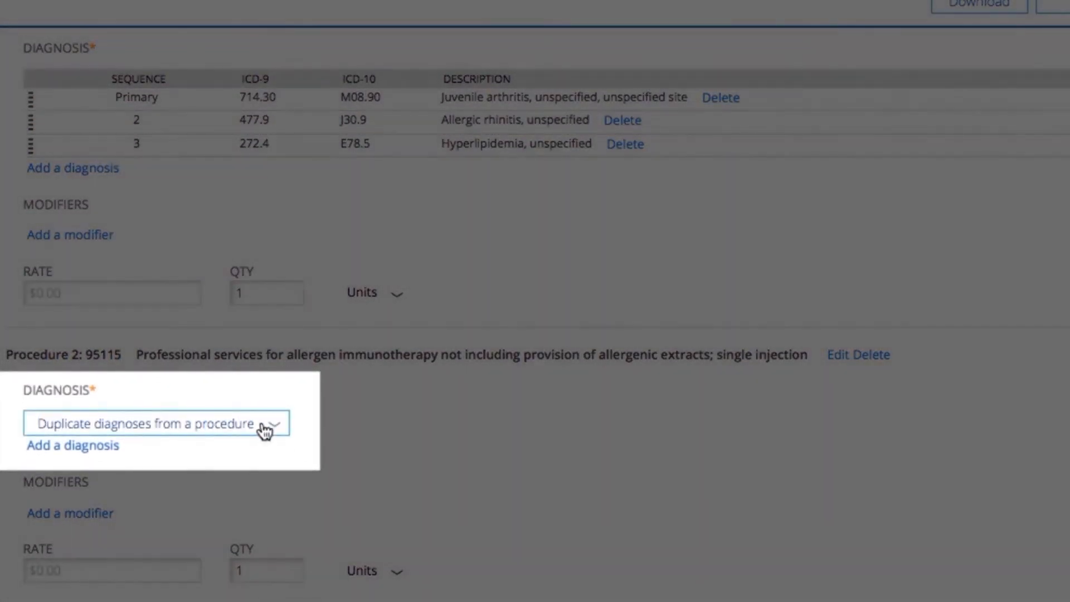
{"action": "left_click", "coordinate": [265, 430]}
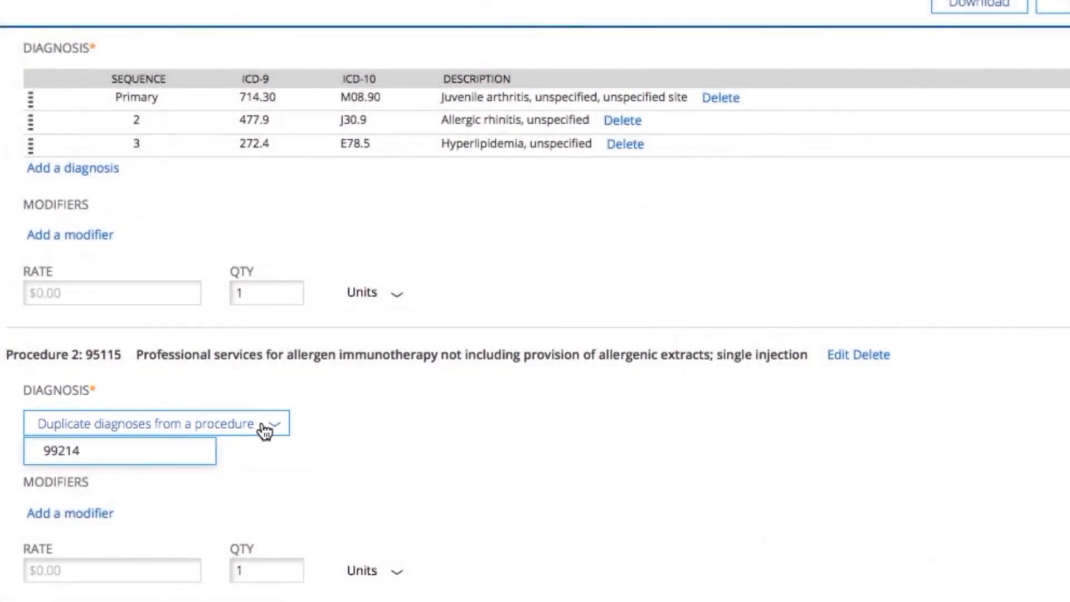
{"action": "left_click", "coordinate": [187, 452]}
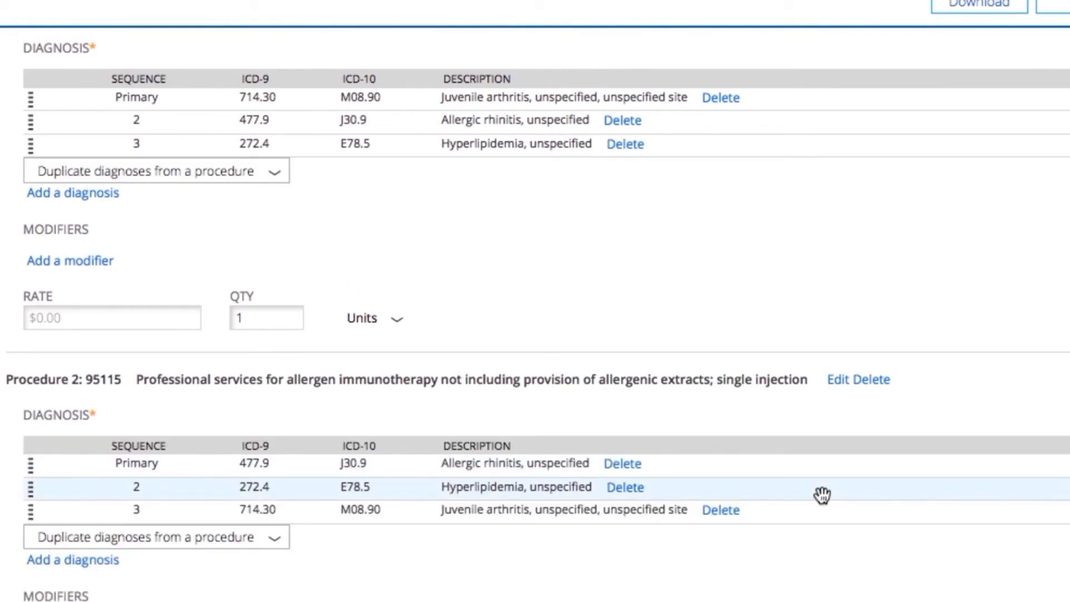
{"action": "scroll", "coordinate": [822, 495], "scroll_direction": "up", "scroll_amount": 1}
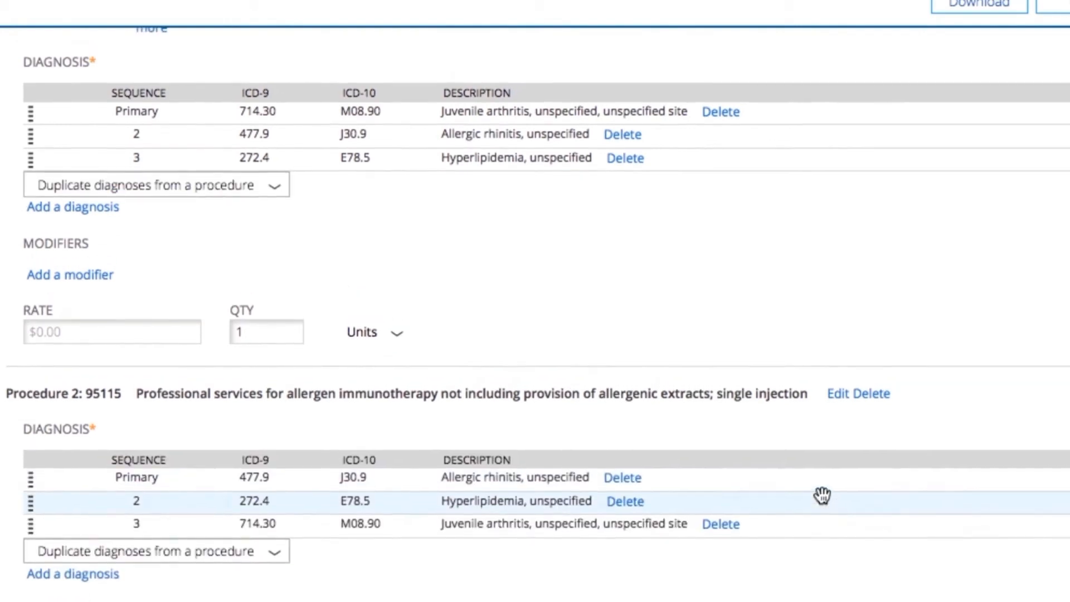
{"action": "scroll", "coordinate": [822, 495], "scroll_direction": "up", "scroll_amount": 1}
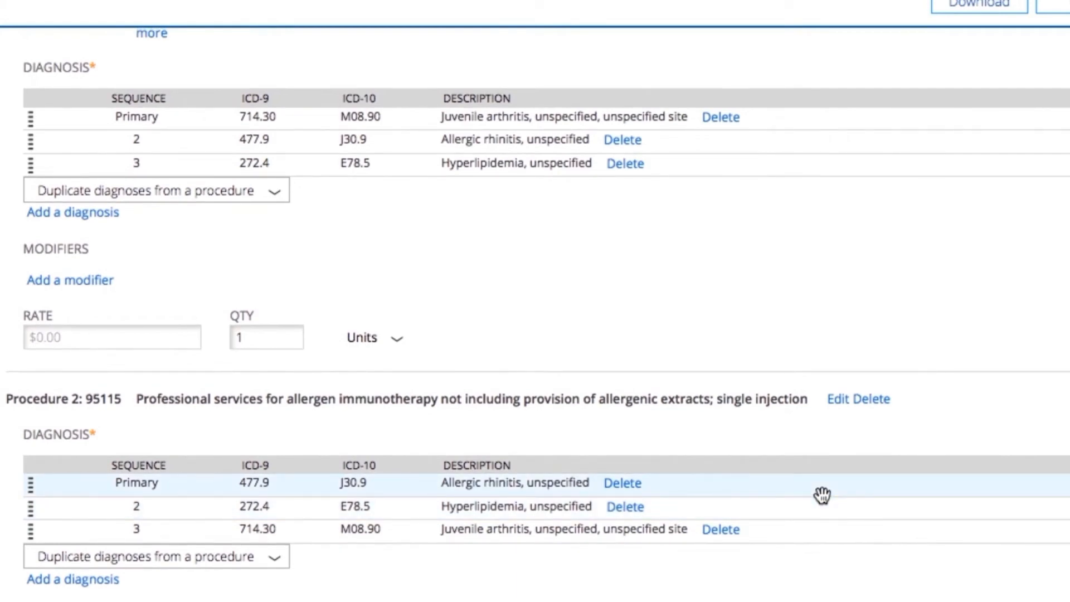
Check the superbill's procedures and patient information, and save the superbill as a draft.
{"action": "scroll", "coordinate": [822, 495], "scroll_direction": "down", "scroll_amount": 2}
{"action": "scroll", "coordinate": [822, 495], "scroll_direction": "down", "scroll_amount": 2}
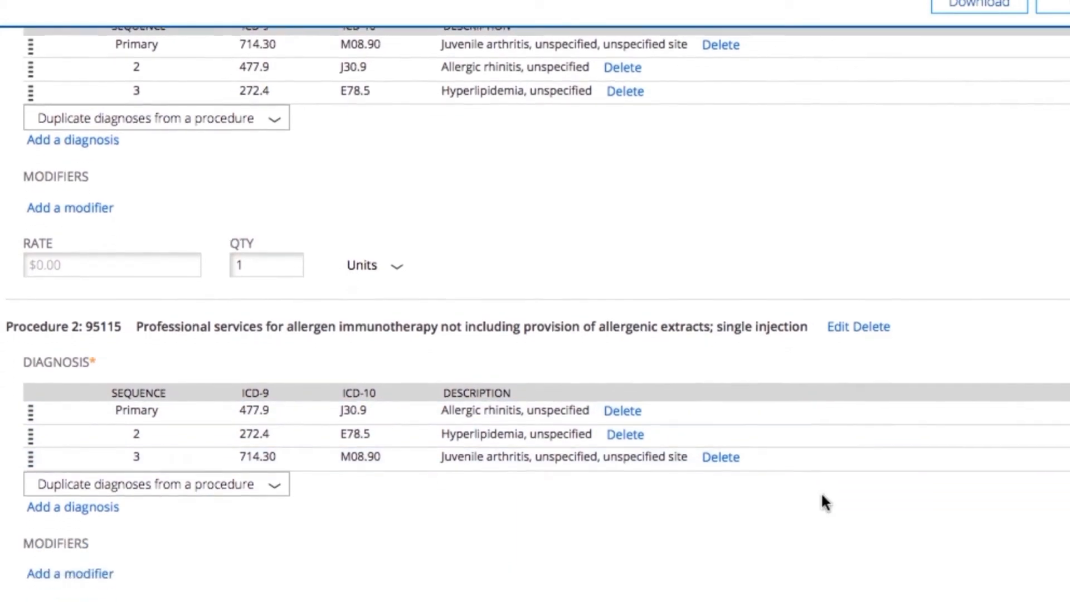
{"action": "scroll", "coordinate": [822, 495], "scroll_direction": "down", "scroll_amount": 10}
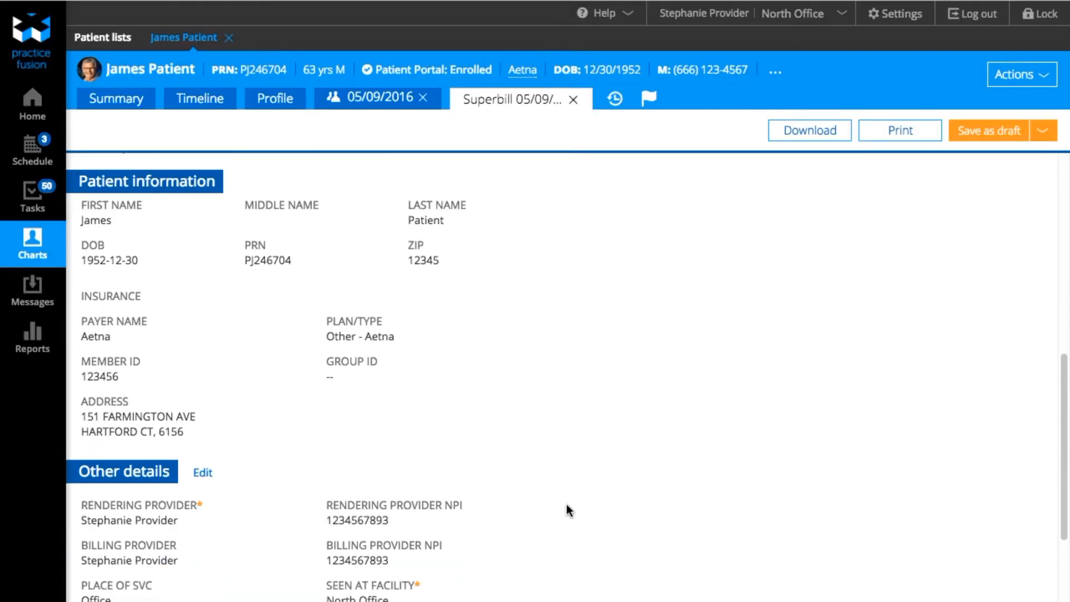
{"action": "scroll", "coordinate": [567, 508], "scroll_direction": "down", "scroll_amount": 1}
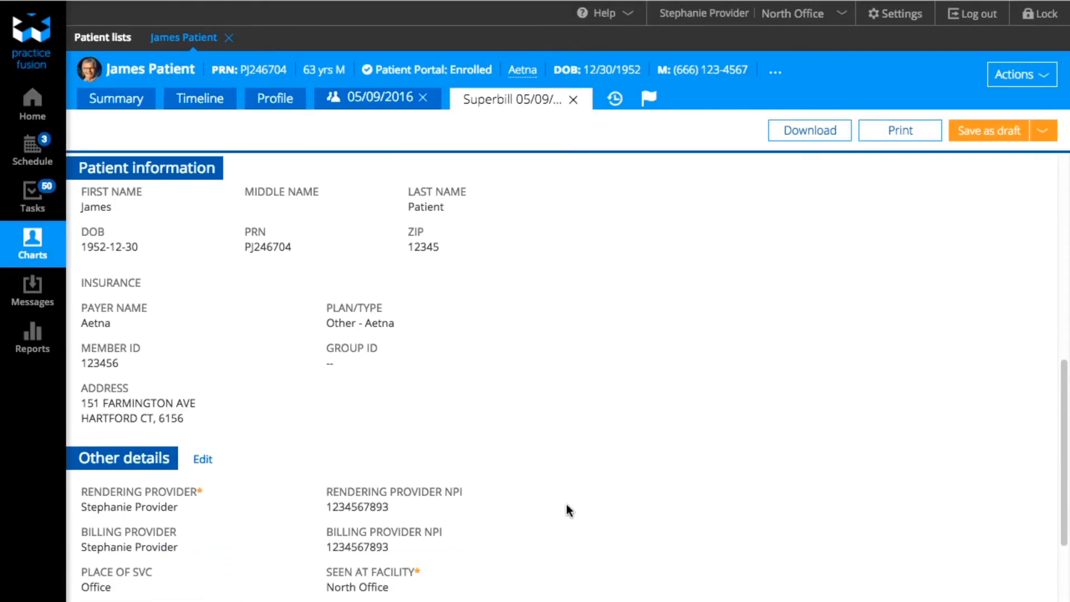
{"action": "scroll", "coordinate": [567, 506], "scroll_direction": "up", "scroll_amount": 1}
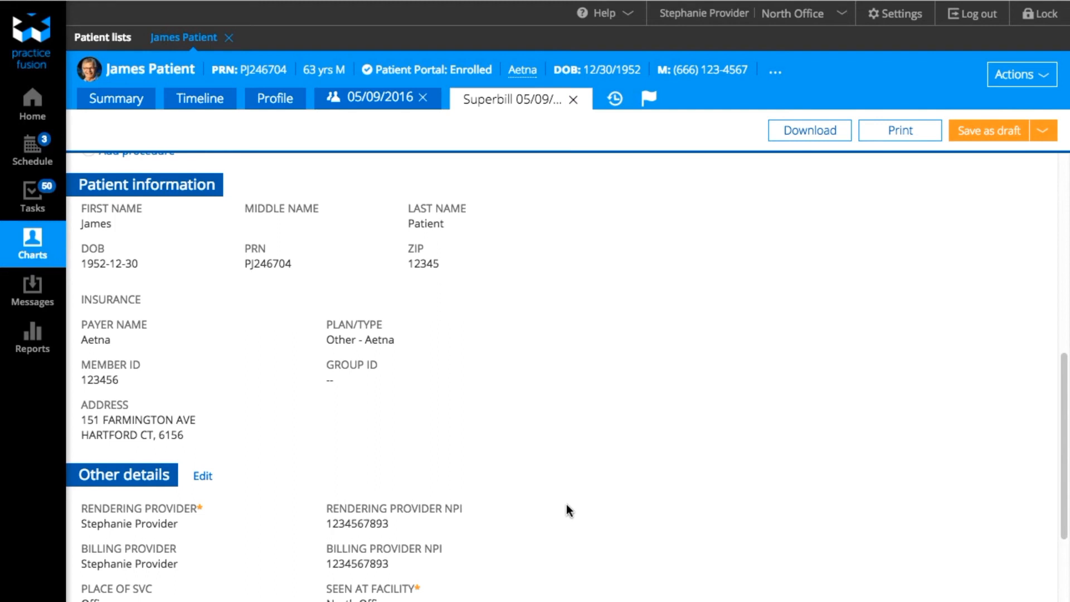
{"action": "left_click", "coordinate": [990, 134]}
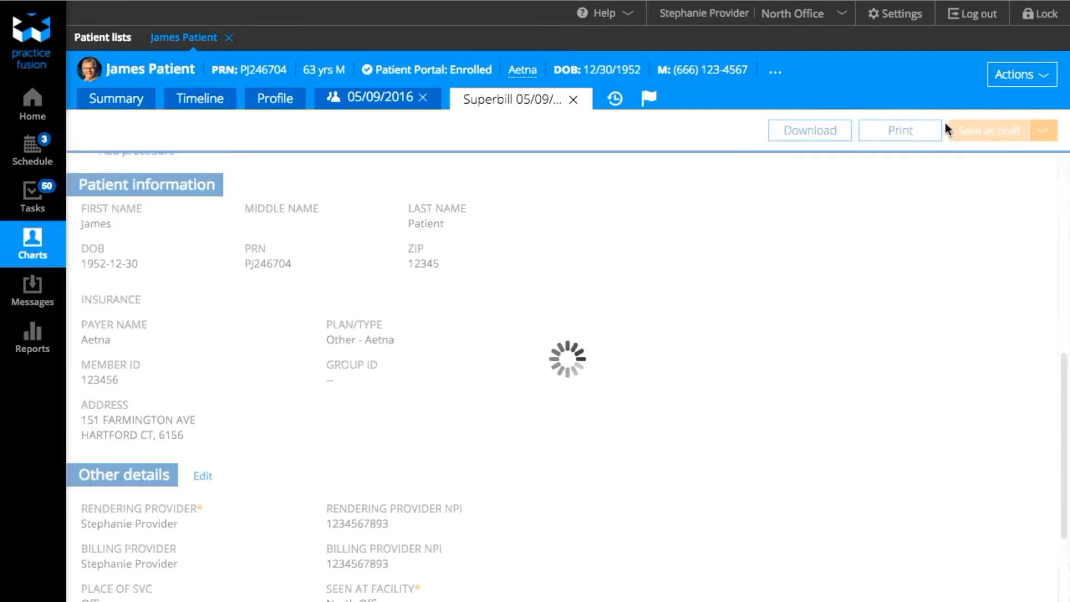
In the patient's profile, replace the insurance ID of the primary Aetna plan with the new ID and save the plan.
{"action": "left_click", "coordinate": [273, 111]}
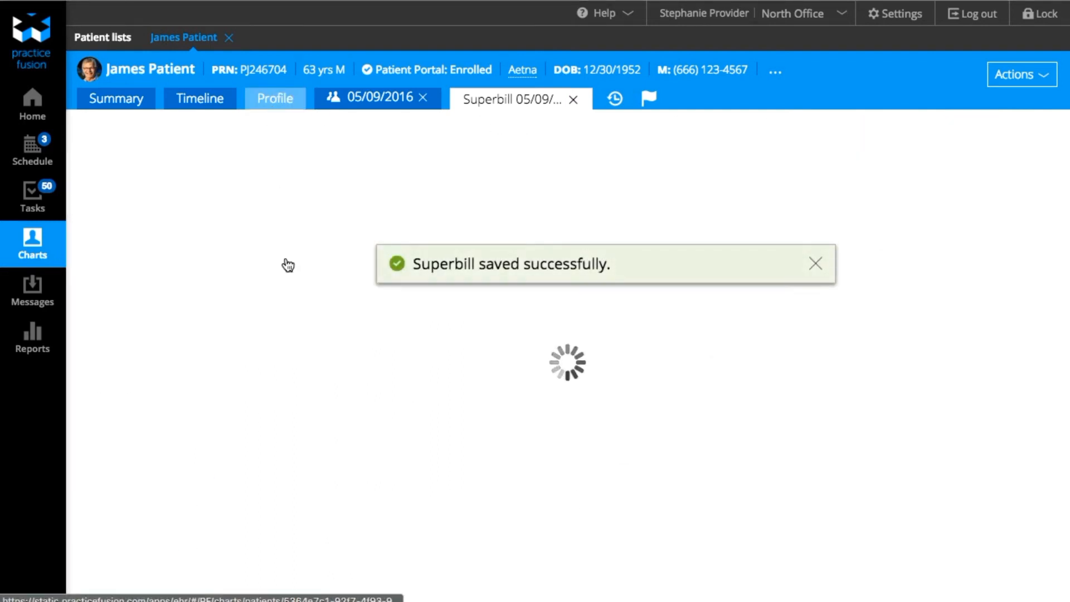
{"action": "left_click", "coordinate": [138, 523]}
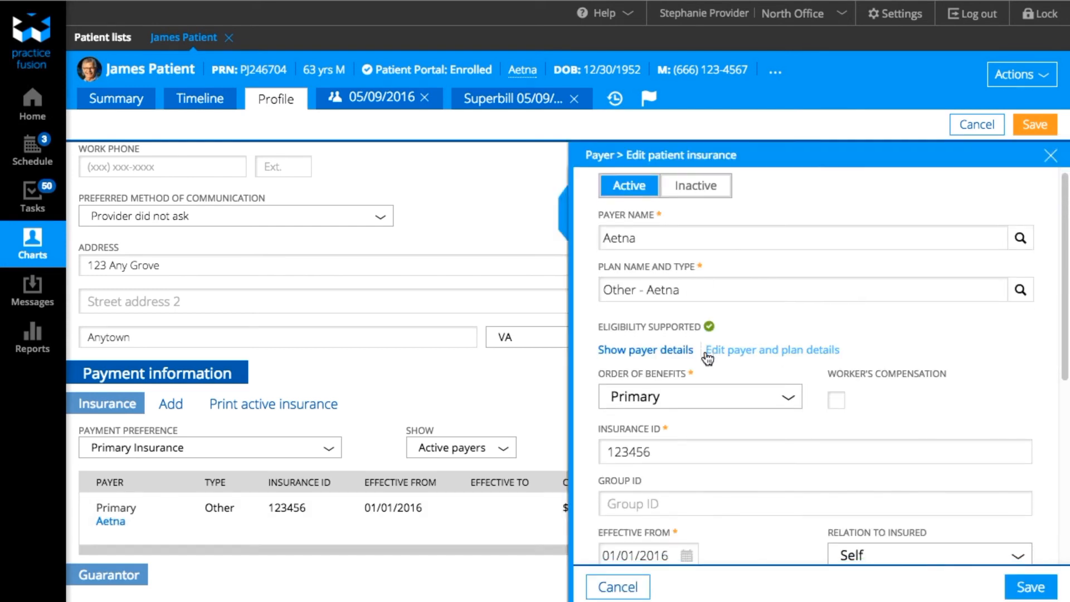
{"action": "scroll", "coordinate": [679, 378], "scroll_direction": "down", "scroll_amount": 1}
{"action": "double_click", "coordinate": [675, 380]}
{"action": "type", "text": "1234567"}
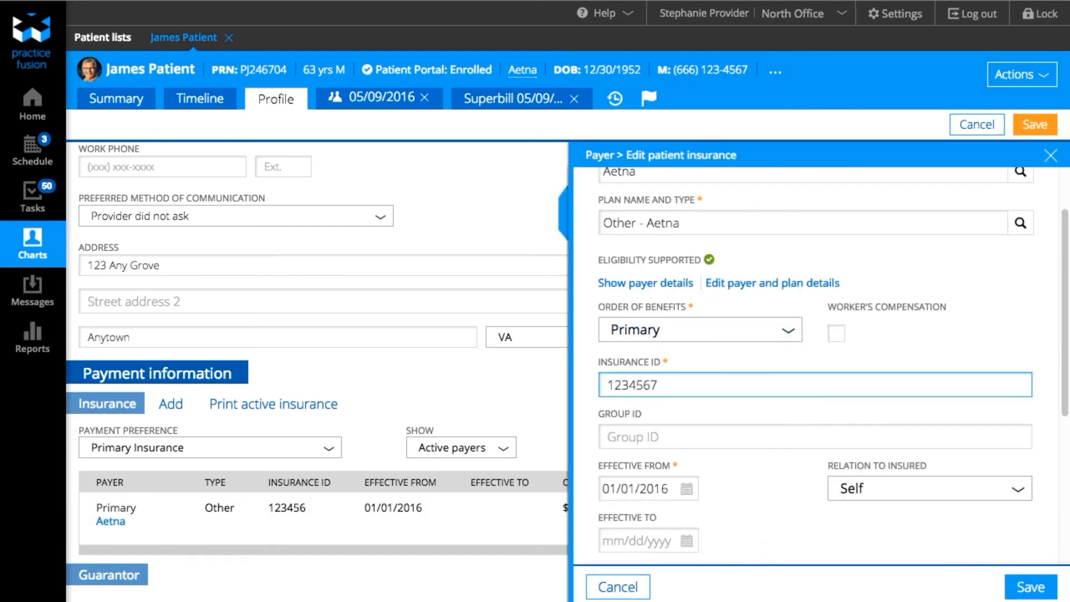
{"action": "left_click", "coordinate": [1034, 586]}
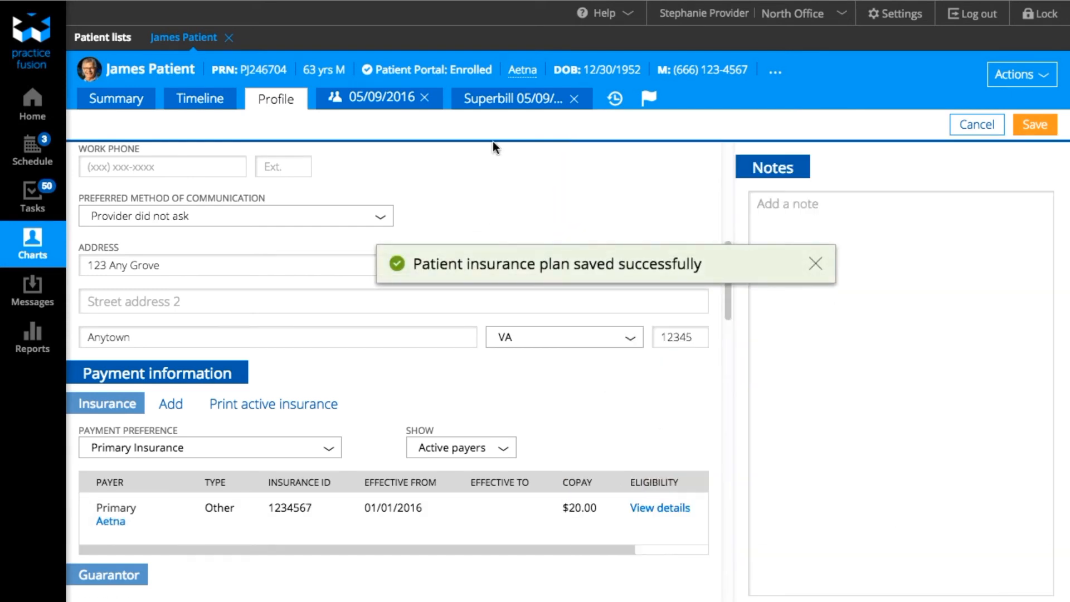
Return to the superbill and refresh its patient information with the latest demographics.
{"action": "left_click", "coordinate": [509, 101]}
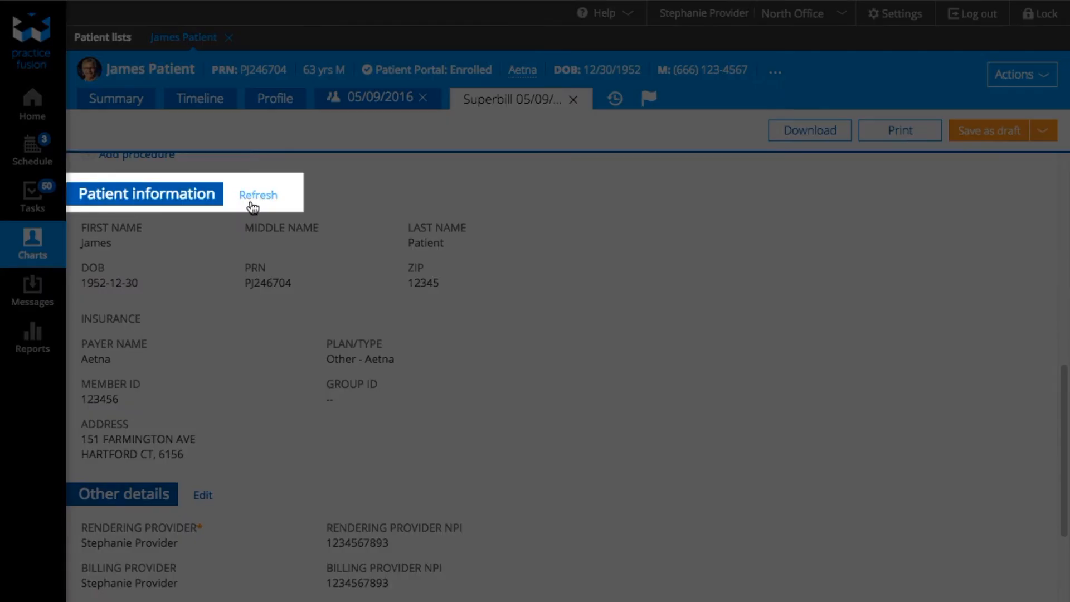
{"action": "left_click", "coordinate": [257, 189]}
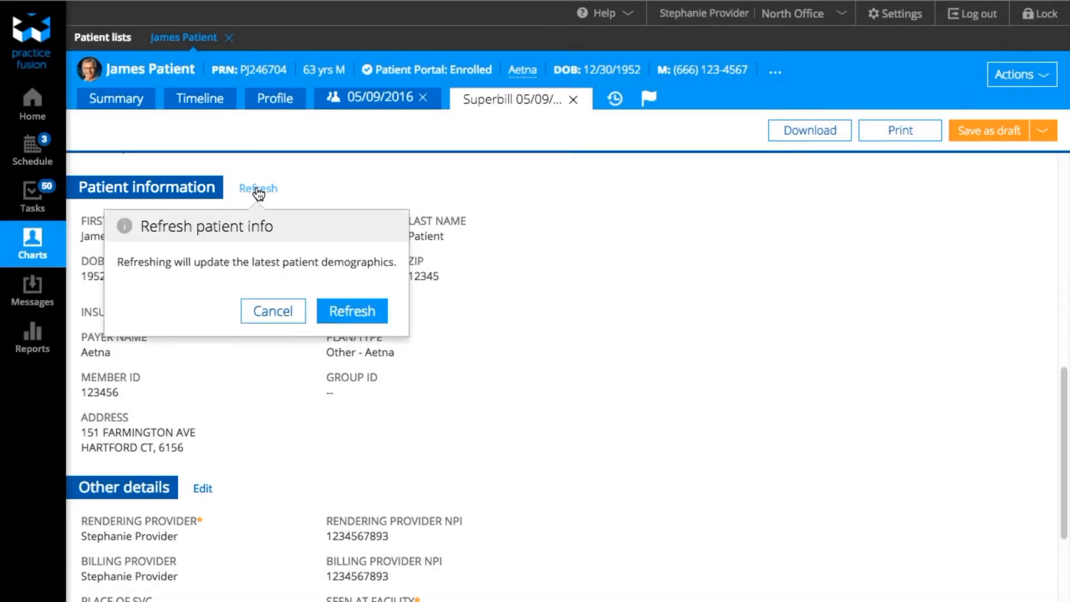
{"action": "left_click", "coordinate": [355, 311]}
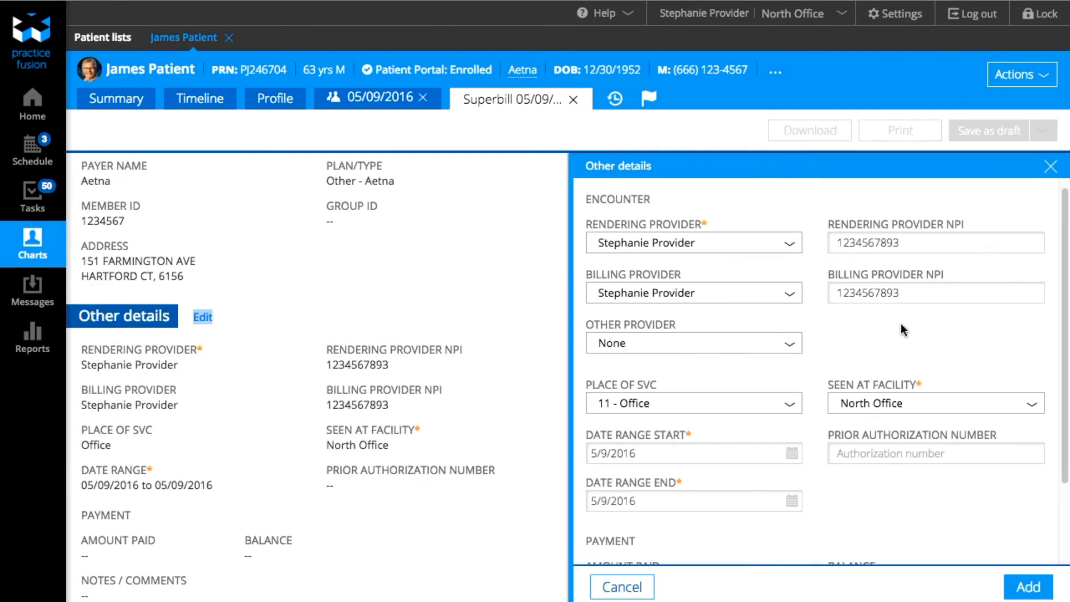
In the superbill's other details, set the seen-at facility to West Office and the amount paid to $20.00.
{"action": "left_click", "coordinate": [888, 403]}
{"action": "left_click", "coordinate": [887, 468]}
{"action": "scroll", "coordinate": [885, 463], "scroll_direction": "down", "scroll_amount": 3}
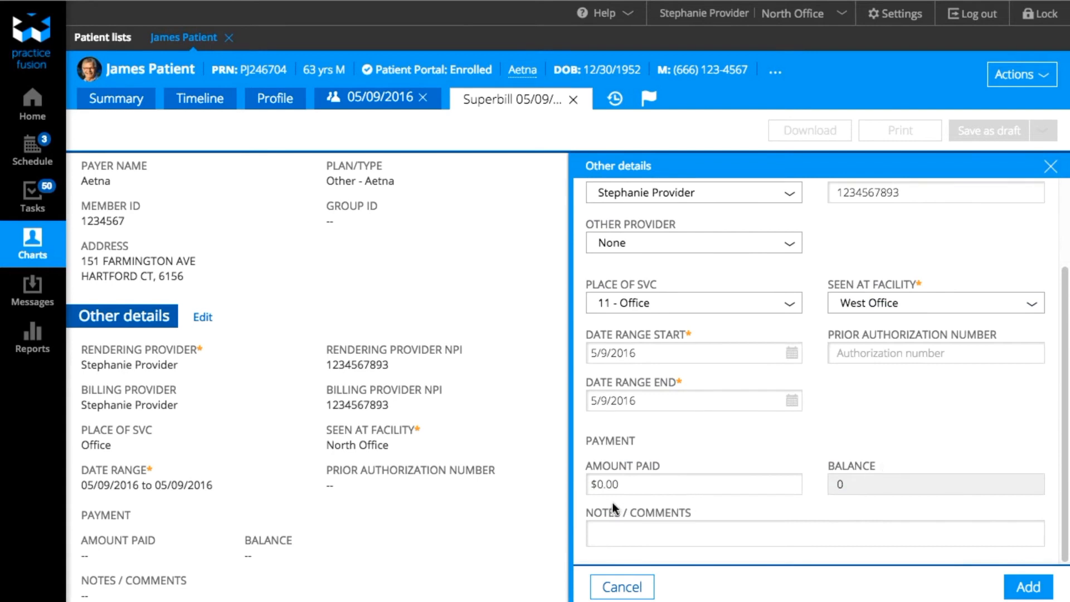
{"action": "left_click", "coordinate": [615, 483]}
{"action": "key", "text": "BackSpace"}
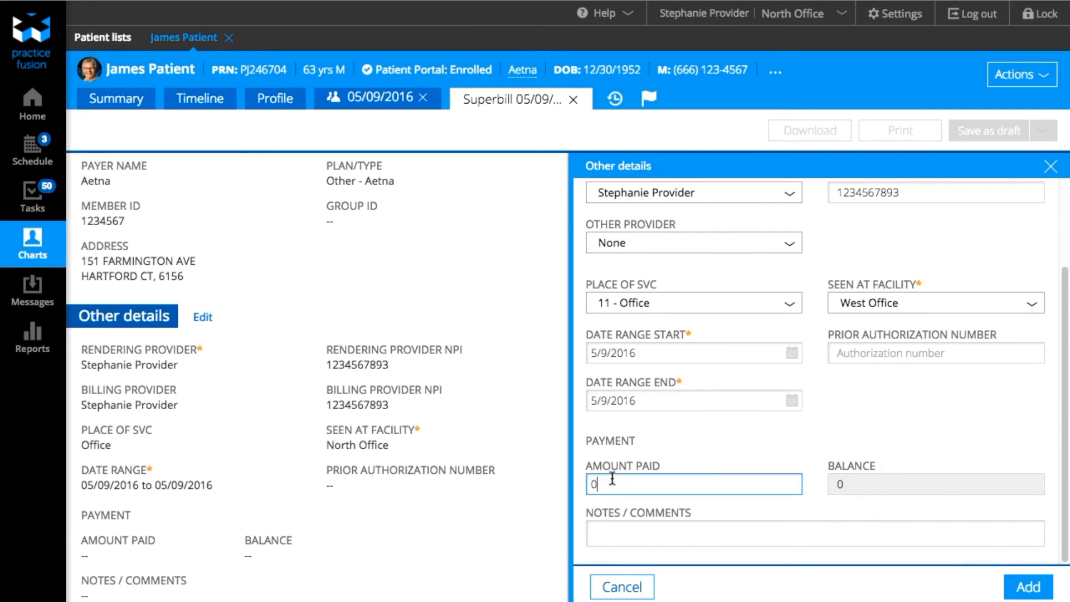
{"action": "key", "text": "BackSpace"}
{"action": "type", "text": "20"}
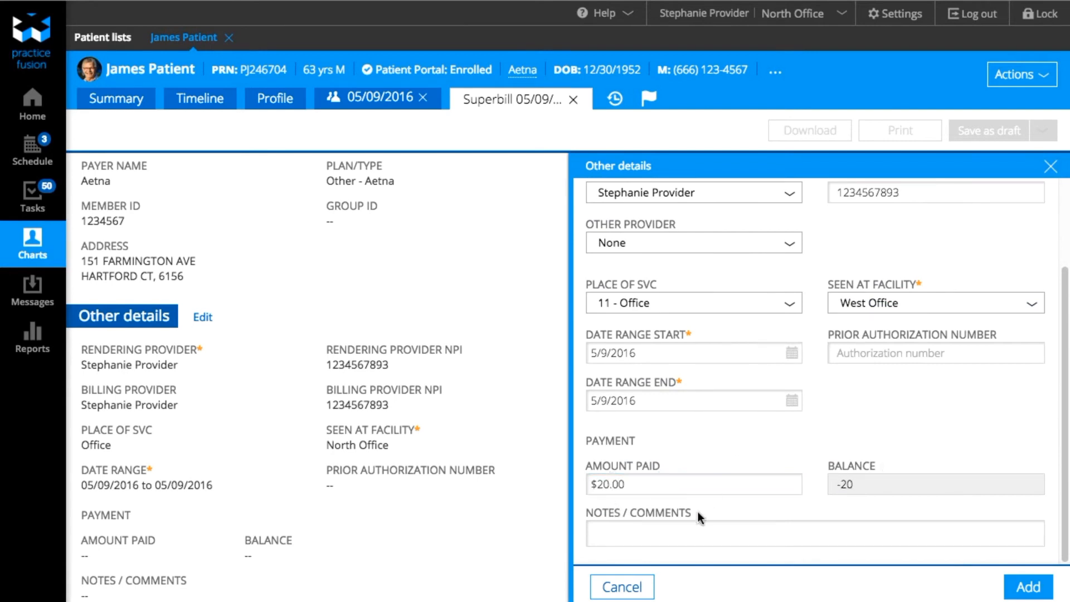
Enter the comment "Negative balance" and add the edited other details to the superbill.
{"action": "left_click", "coordinate": [697, 531]}
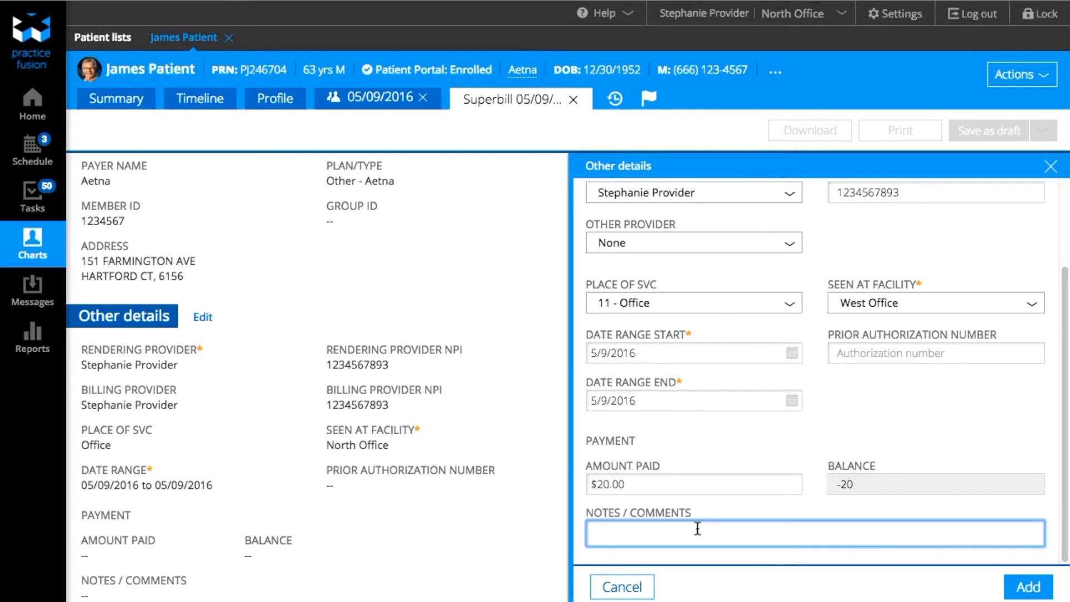
{"action": "type", "text": "Negative balance"}
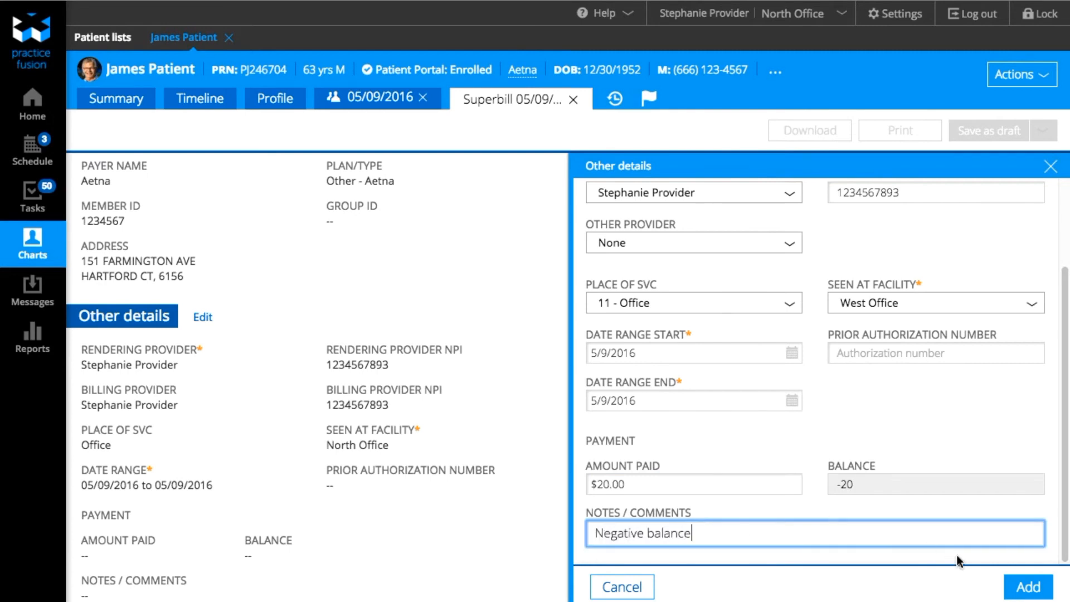
{"action": "left_click", "coordinate": [1012, 585]}
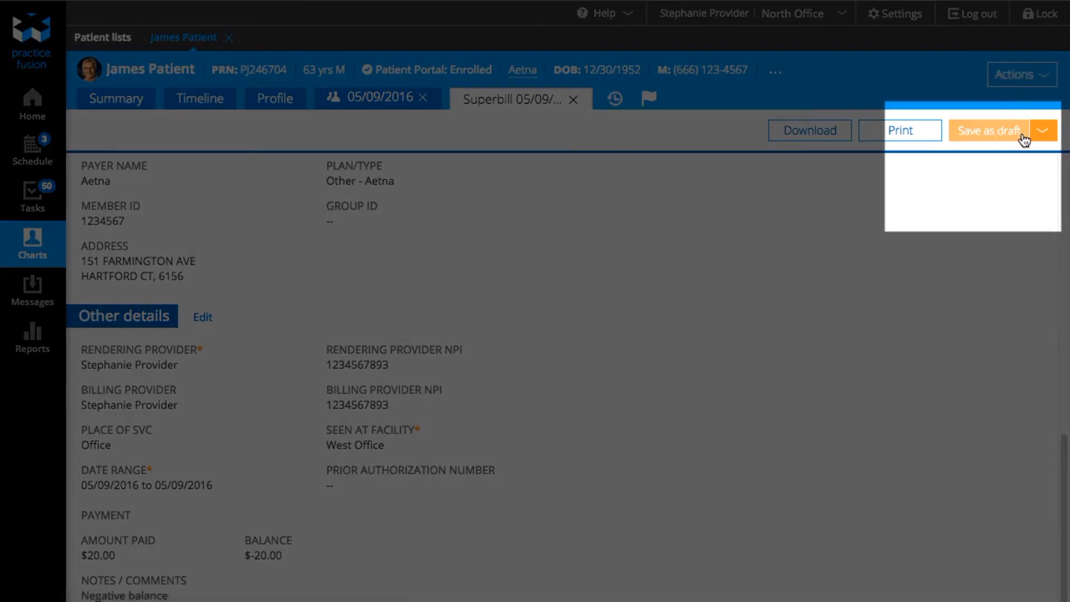
Save the superbill with the status Ready for biller.
{"action": "left_click", "coordinate": [1039, 134]}
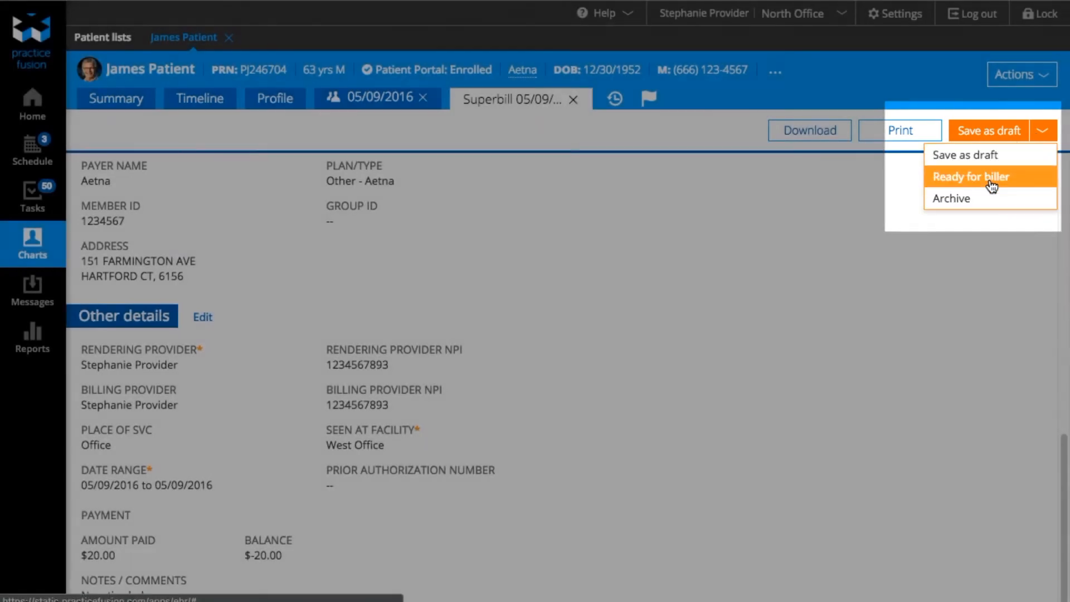
{"action": "left_click", "coordinate": [990, 179]}
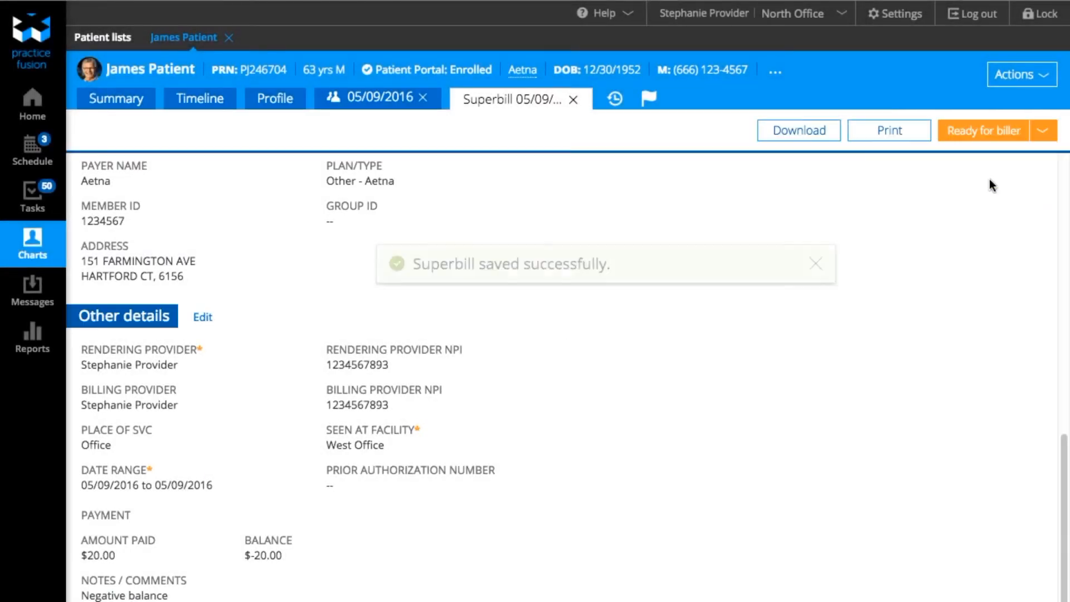